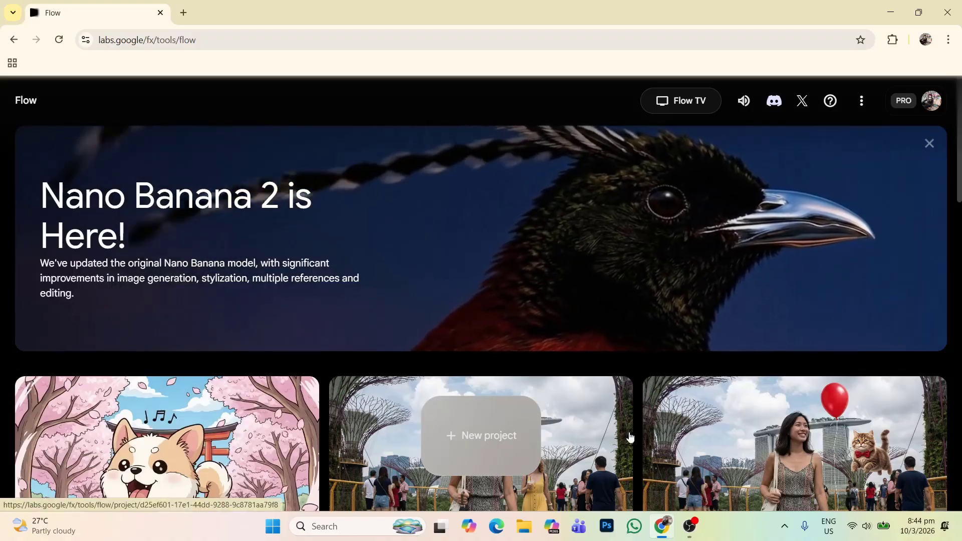
Step: Create a new project and open the Downloads folder to choose images for upload
{"action": "left_click", "coordinate": [499, 445]}
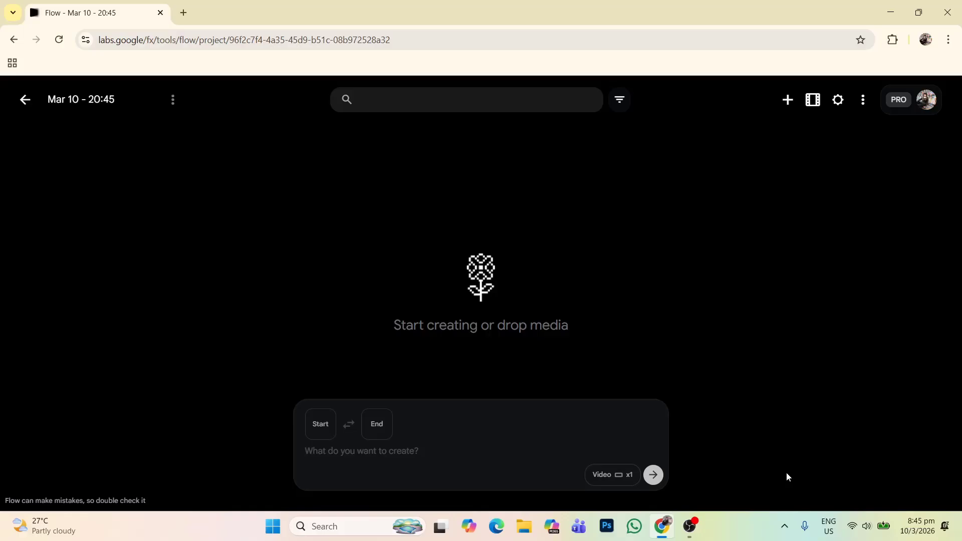
{"action": "left_click", "coordinate": [787, 102]}
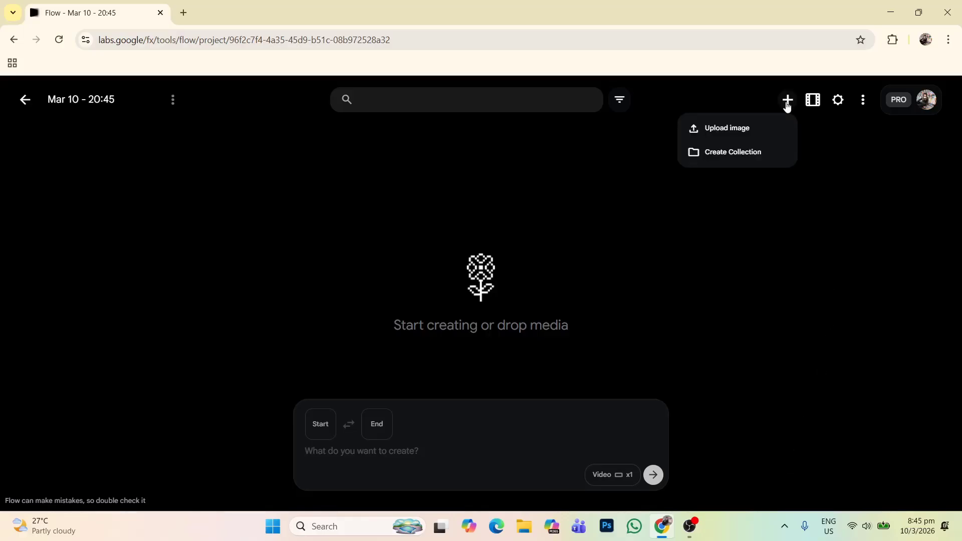
{"action": "left_click", "coordinate": [748, 132]}
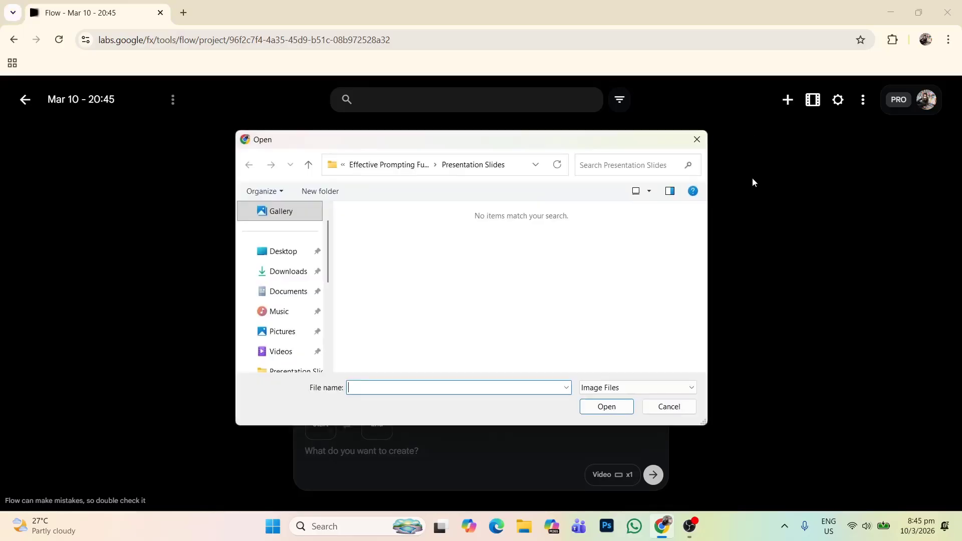
{"action": "left_click", "coordinate": [292, 273]}
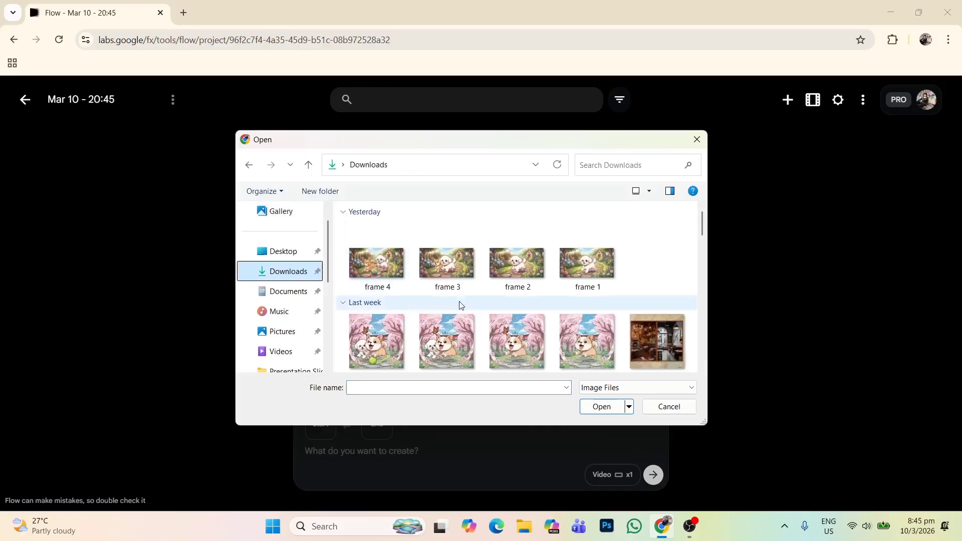
{"action": "left_click", "coordinate": [582, 271]}
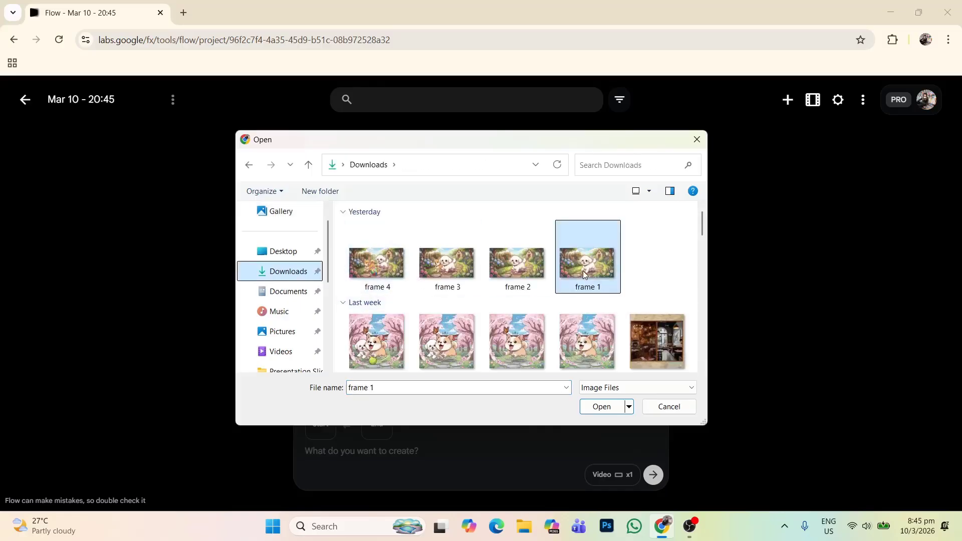
{"action": "left_click", "coordinate": [522, 269], "text": "ctrl"}
{"action": "left_click", "coordinate": [435, 260], "text": "ctrl"}
{"action": "left_click", "coordinate": [377, 261], "text": "ctrl"}
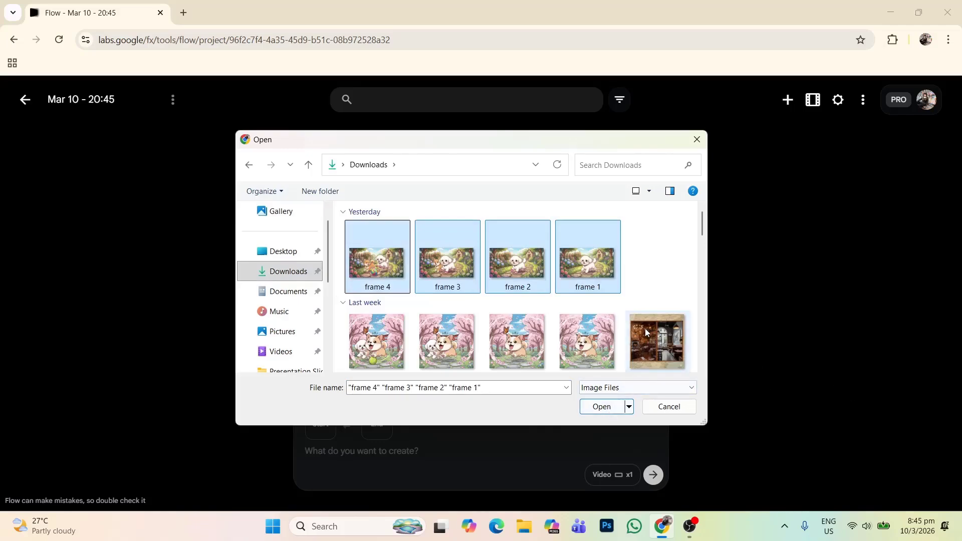
{"action": "left_click", "coordinate": [650, 292]}
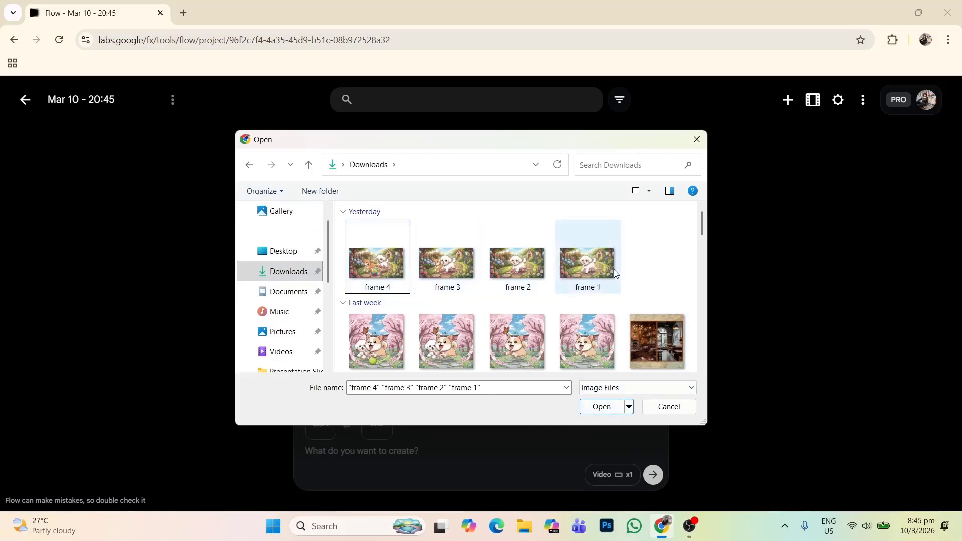
{"action": "left_click", "coordinate": [592, 265]}
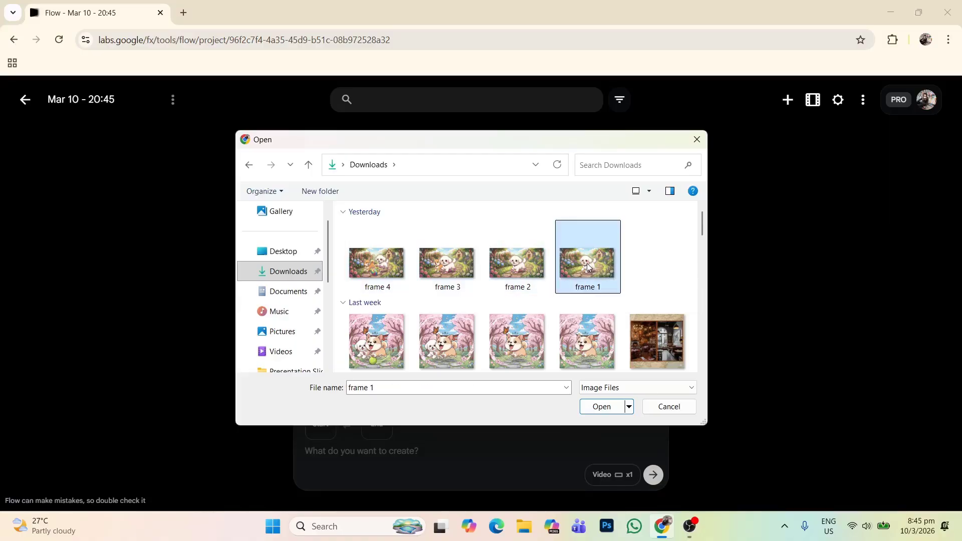
{"action": "left_click", "coordinate": [371, 263], "text": "shift"}
{"action": "left_click", "coordinate": [671, 266]}
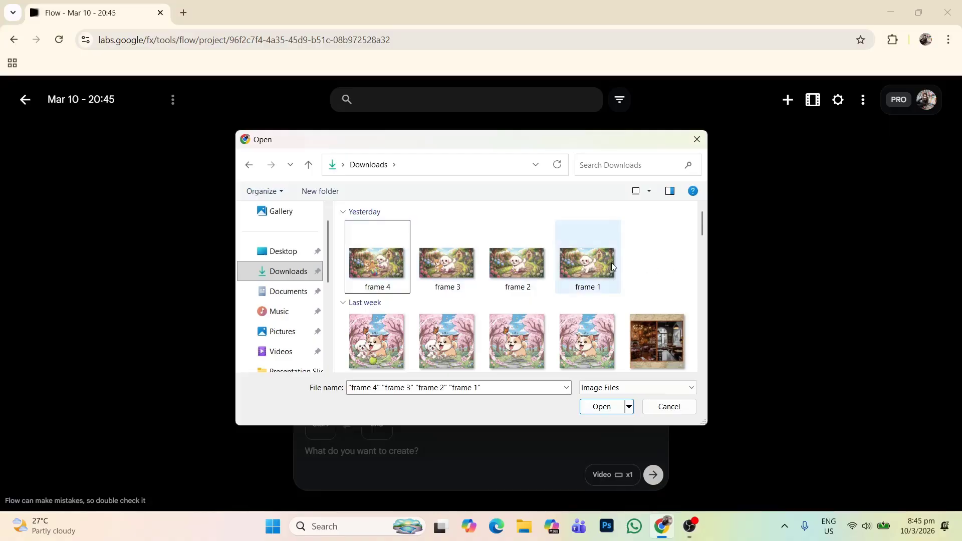
Step: Upload the images frame 1, frame 2, frame 3 and frame 4 together into the project
{"action": "left_click", "coordinate": [597, 261]}
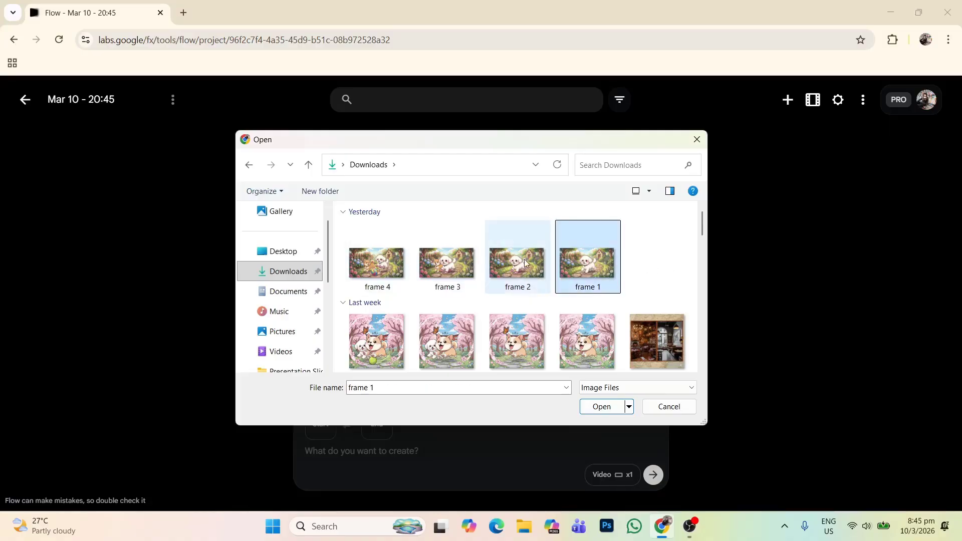
{"action": "left_click", "coordinate": [522, 261], "text": "ctrl"}
{"action": "left_click", "coordinate": [448, 263], "text": "ctrl"}
{"action": "left_click", "coordinate": [381, 266], "text": "ctrl"}
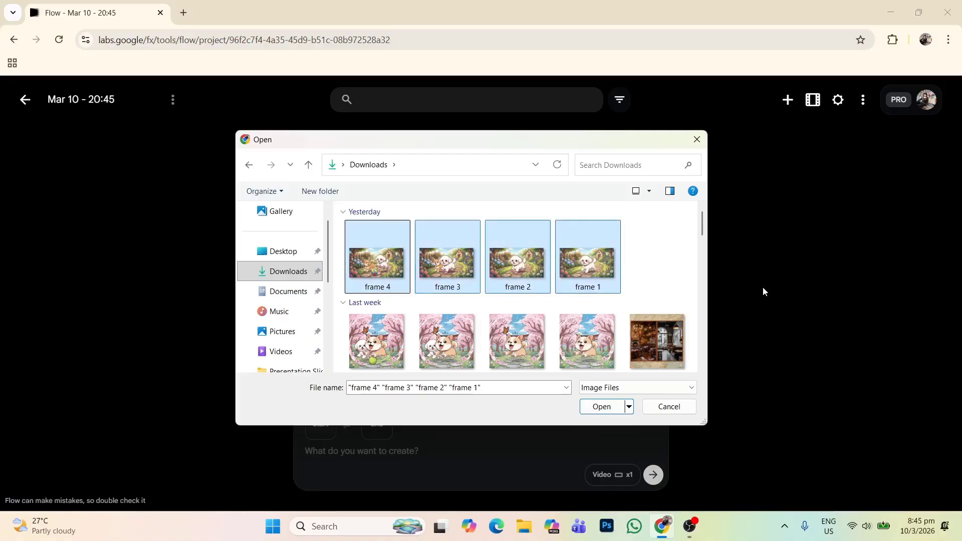
{"action": "left_click", "coordinate": [600, 408]}
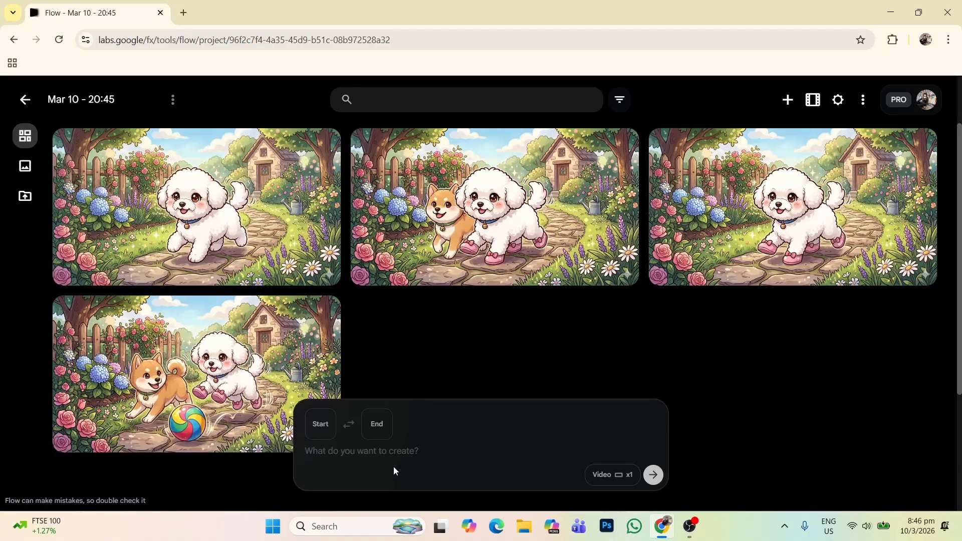
Step: Set frame 1.png as the start frame and frame 2.png as the end frame of the video
{"action": "left_click", "coordinate": [321, 439]}
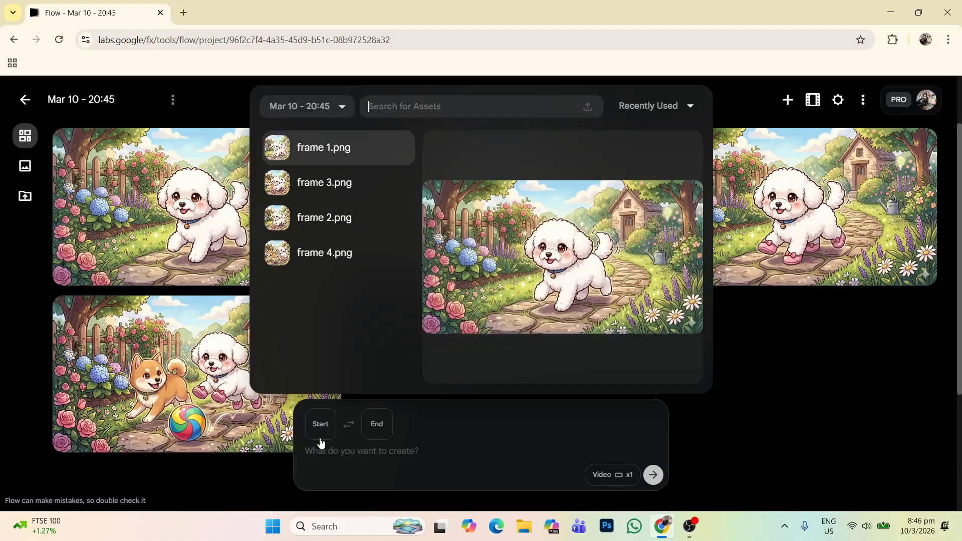
{"action": "left_click", "coordinate": [384, 152]}
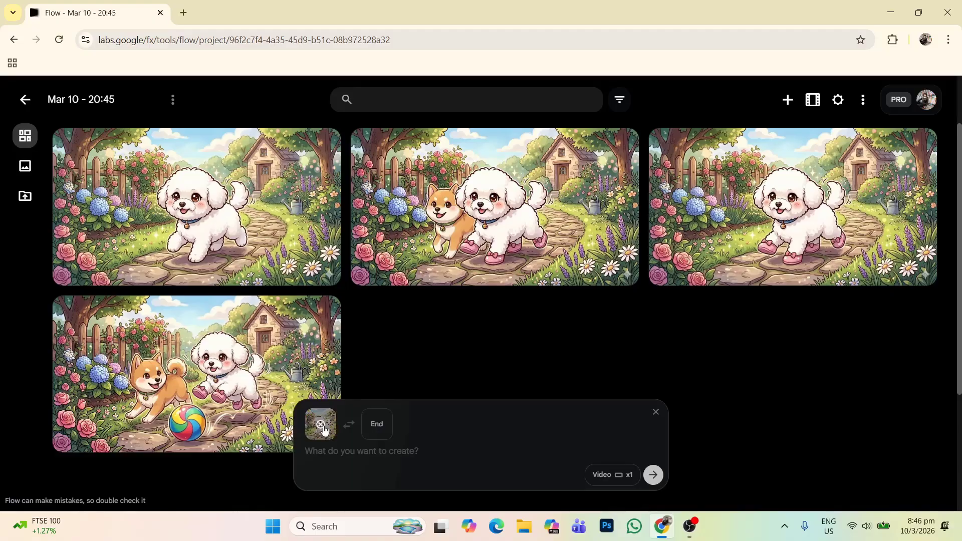
{"action": "left_click", "coordinate": [386, 432]}
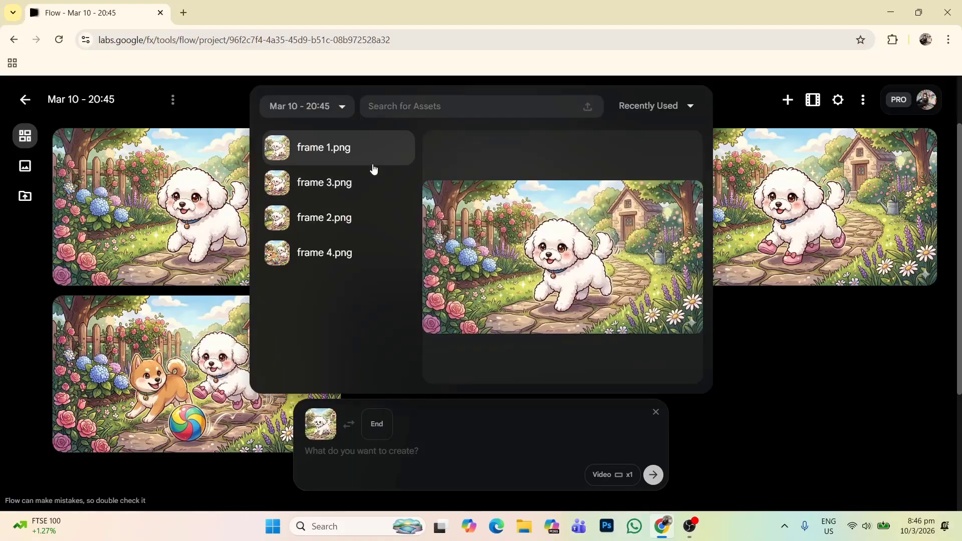
{"action": "left_click", "coordinate": [354, 226]}
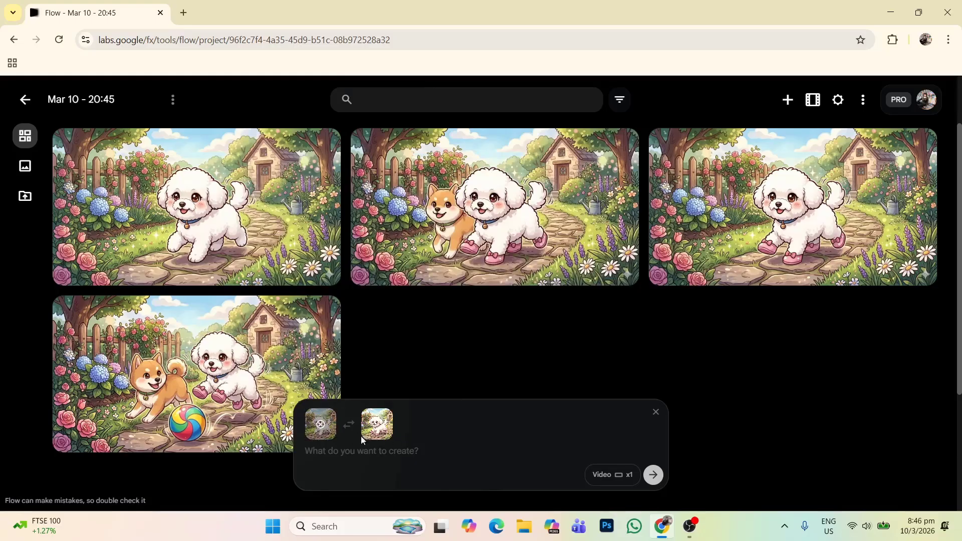
Step: Choose Veo 3.1 - Fast as the model in the video generation settings
{"action": "left_click", "coordinate": [433, 451]}
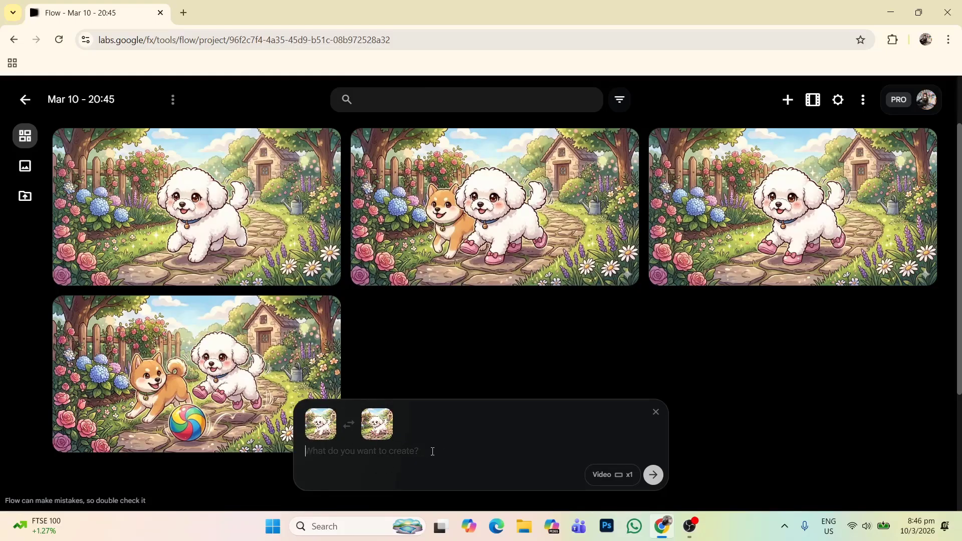
{"action": "left_click", "coordinate": [618, 481]}
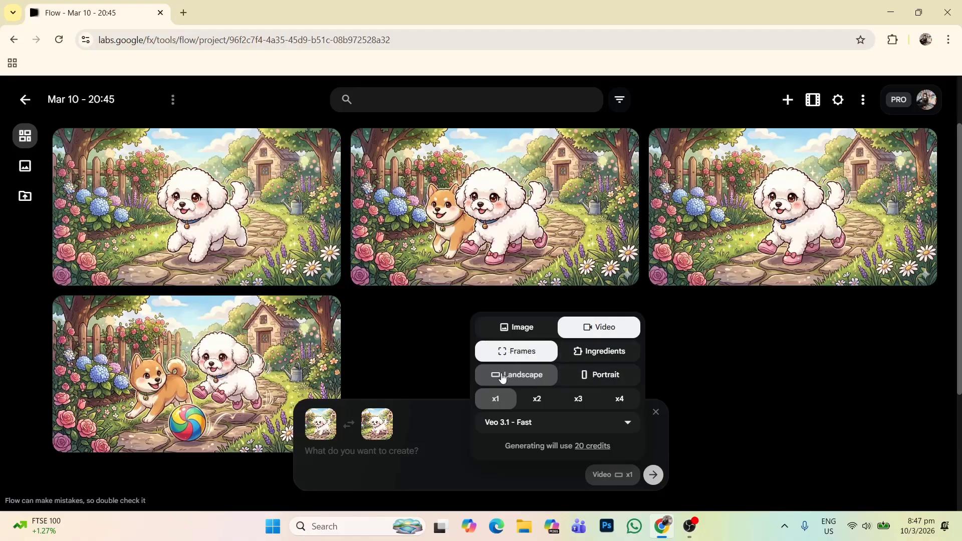
{"action": "left_click", "coordinate": [520, 424]}
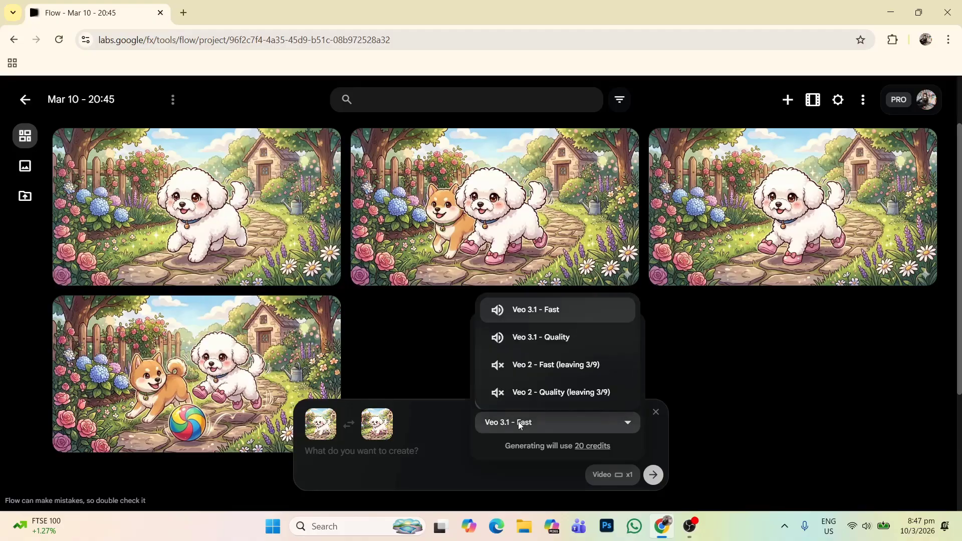
{"action": "left_click", "coordinate": [572, 319]}
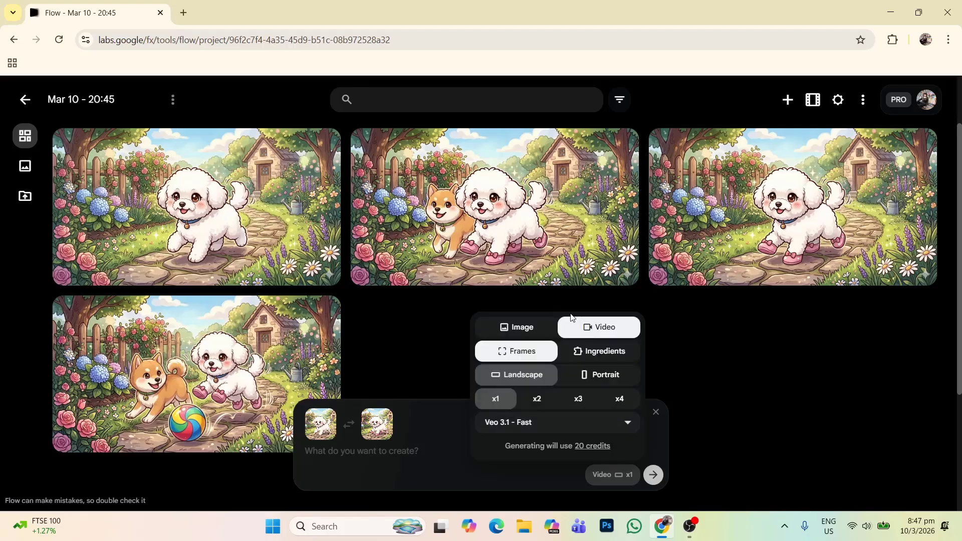
Step: Enter the video prompt "cute bichon frise walking on the path in the garden"
{"action": "left_click", "coordinate": [435, 470]}
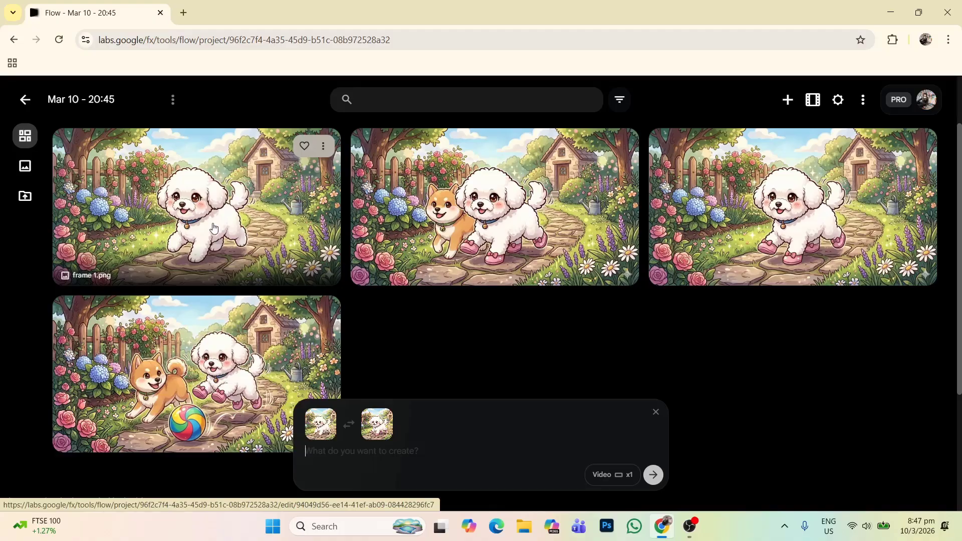
{"action": "type", "text": "cute"}
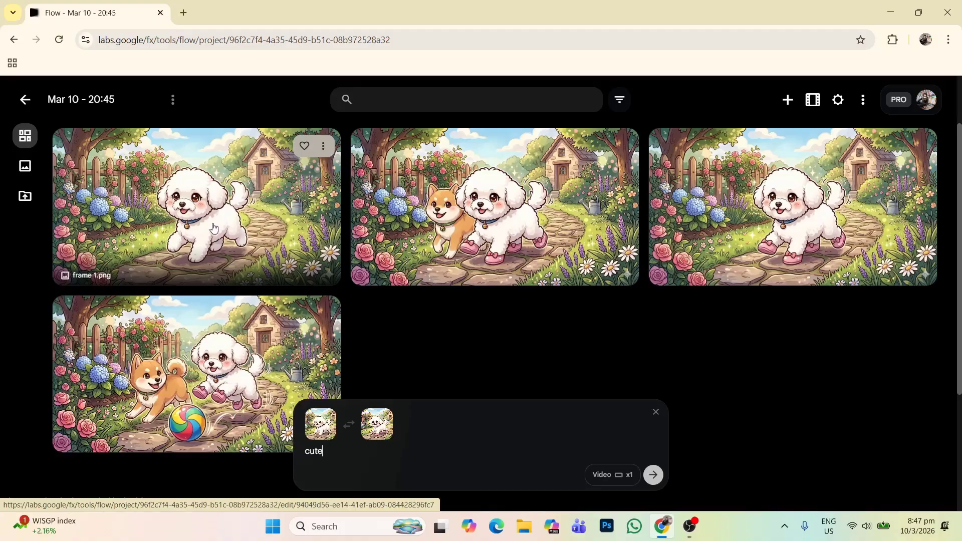
{"action": "type", "text": " bichon frise walking on"}
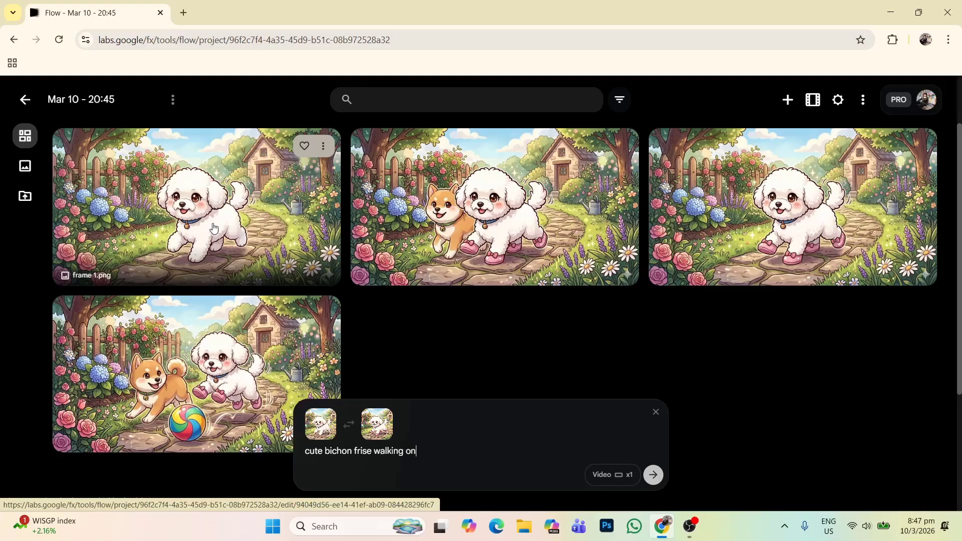
{"action": "type", "text": " the path in the garden"}
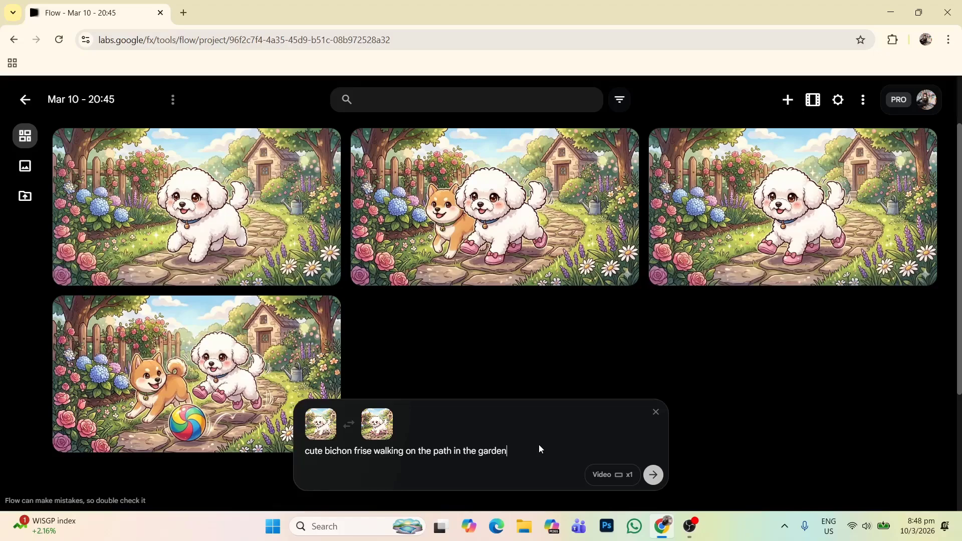
Step: Extend the prompt with "a new pair of pink shoes" appearing and generate the video
{"action": "type", "text": "w pink shoe pair "}
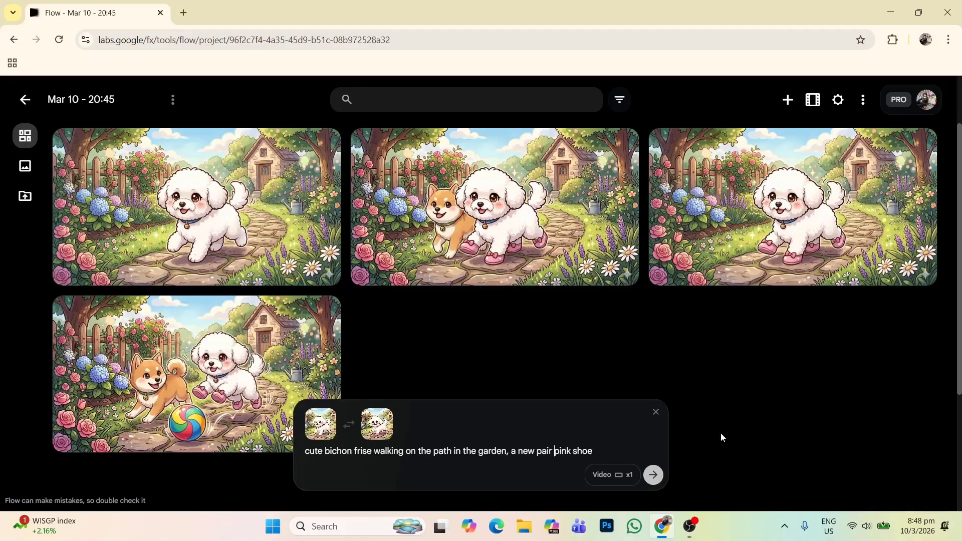
{"action": "type", "text": "of"}
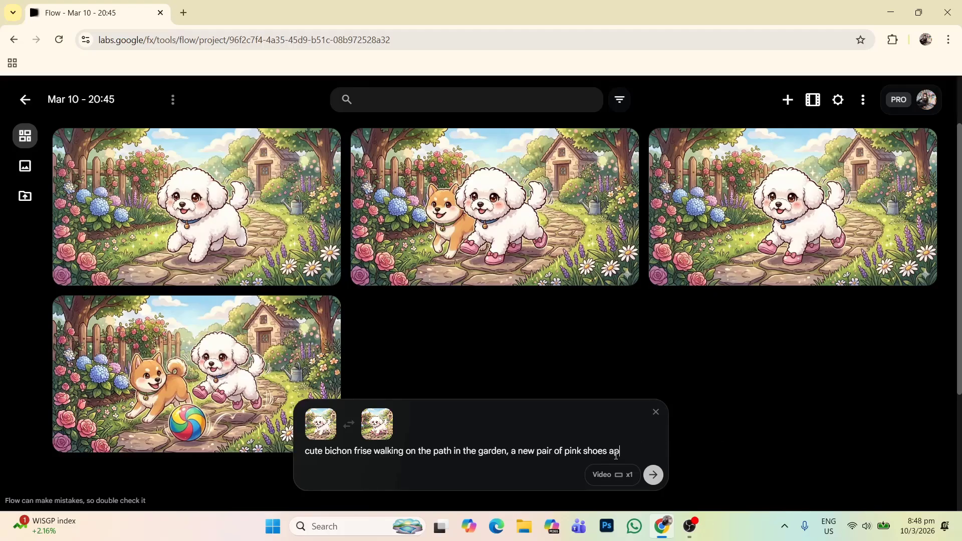
{"action": "left_click", "coordinate": [661, 479]}
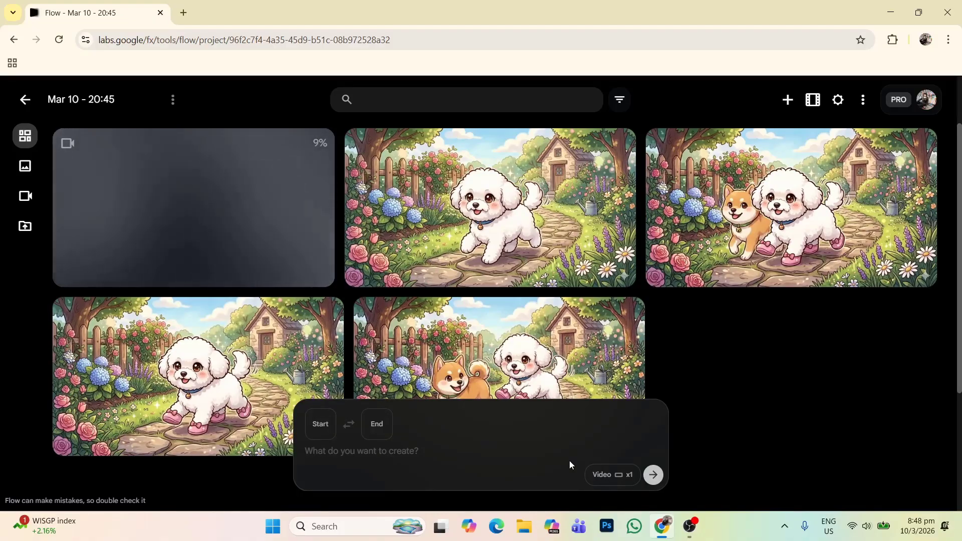
Step: Set frame 2.png as the start frame and frame 3.png as the end frame for the second video
{"action": "left_click", "coordinate": [323, 430]}
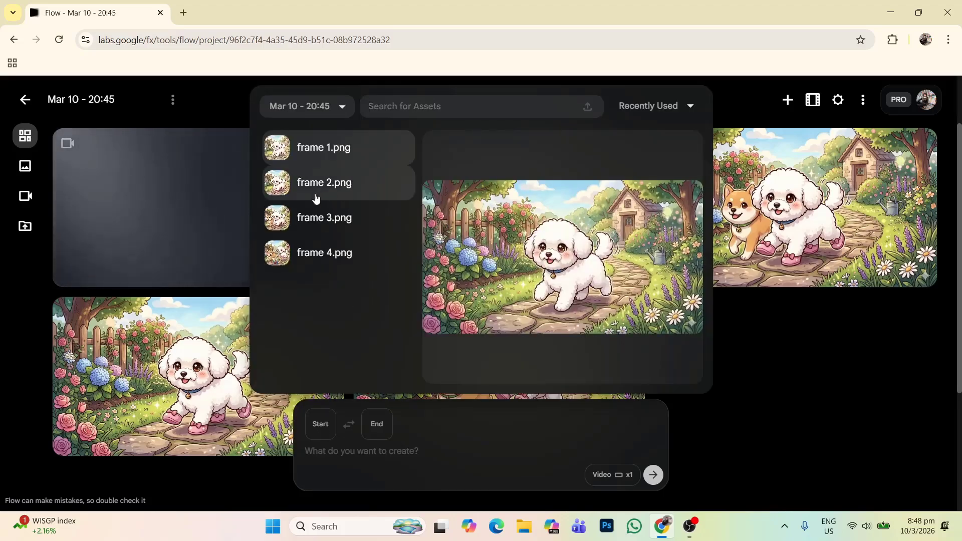
{"action": "left_click", "coordinate": [311, 191]}
{"action": "left_click", "coordinate": [376, 425]}
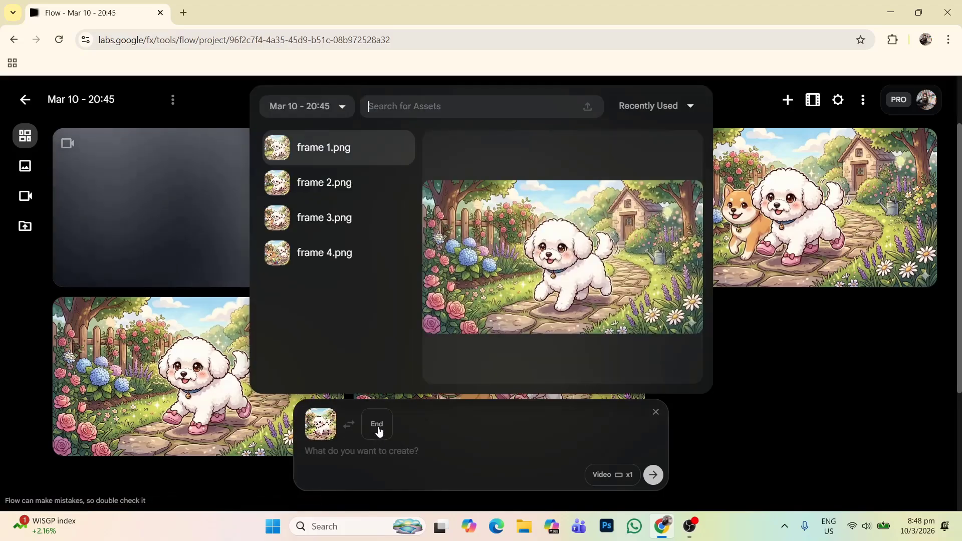
{"action": "left_click", "coordinate": [342, 216]}
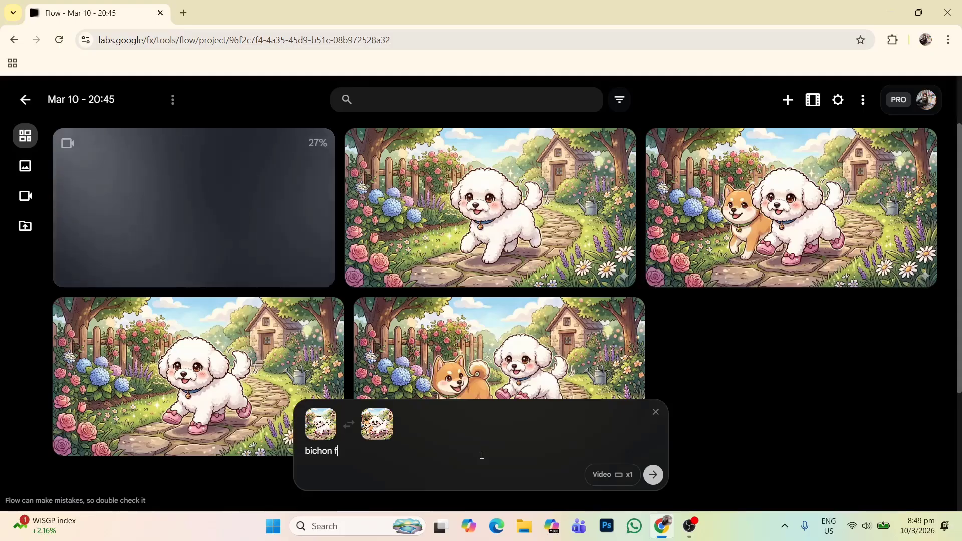
Step: Enter the prompt "bichon frise running happily and his shiba inu friend appear and greeted" and generate the second video
{"action": "type", "text": "e"}
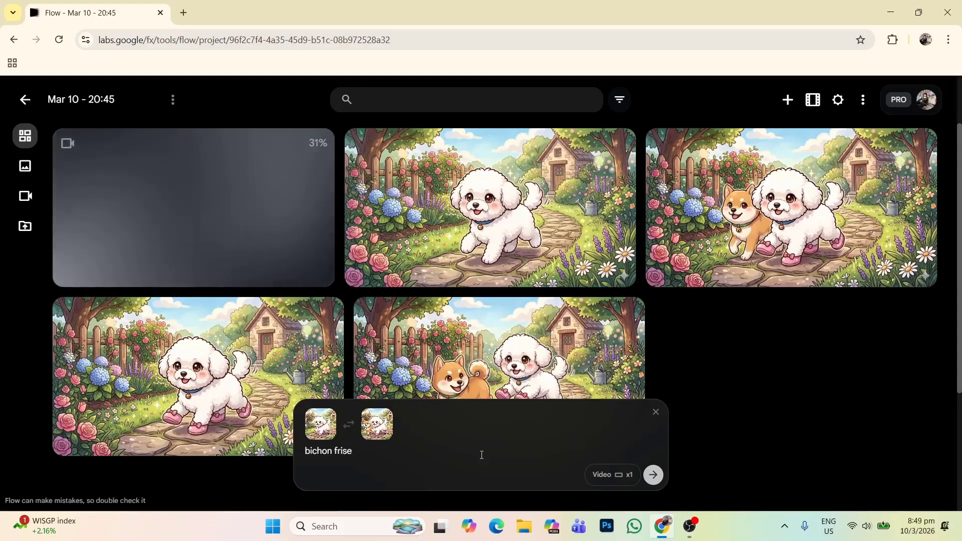
{"action": "type", "text": " running "}
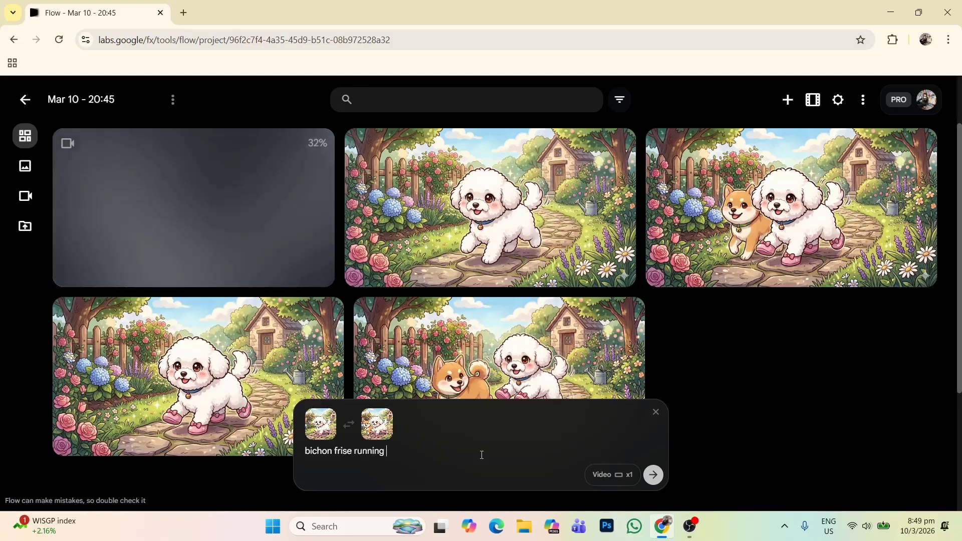
{"action": "type", "text": "happily and "}
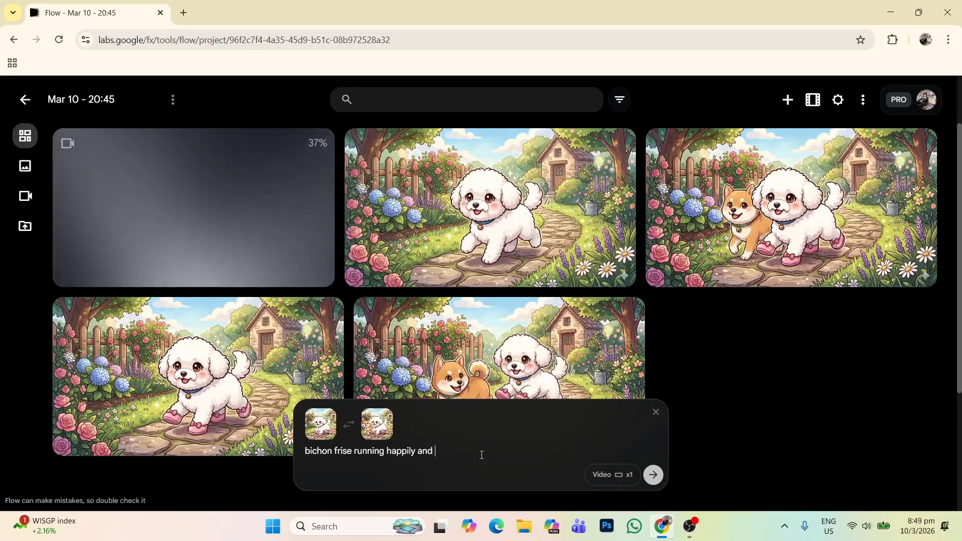
{"action": "type", "text": "his shib"}
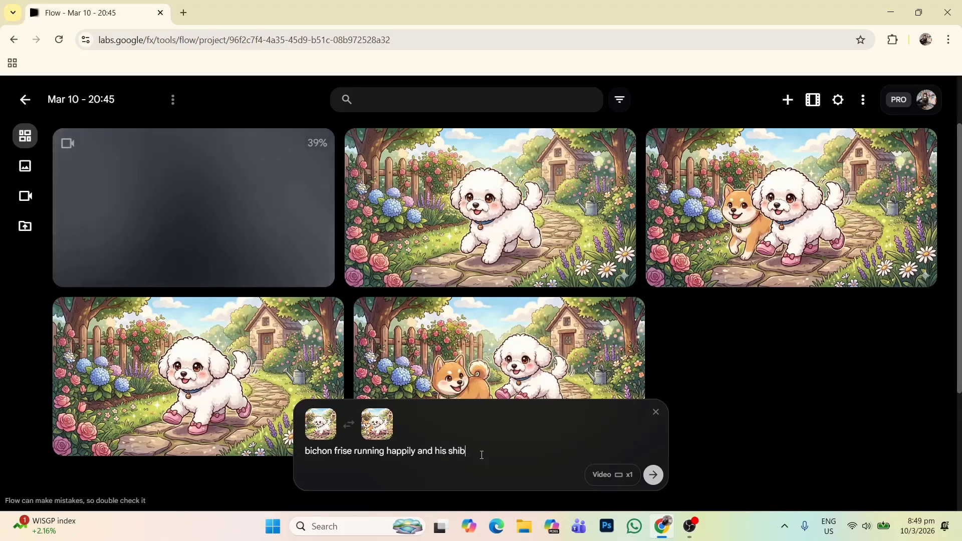
{"action": "type", "text": "a "}
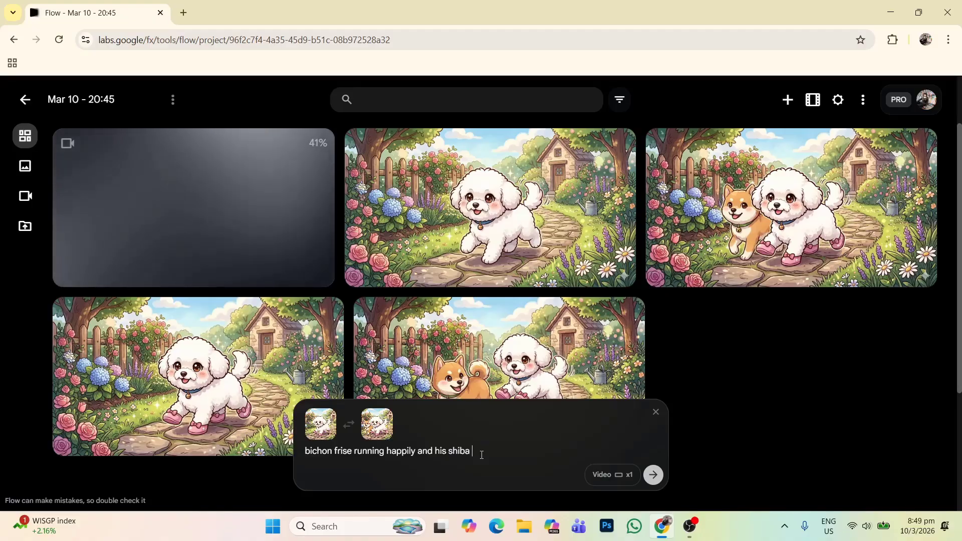
{"action": "type", "text": "inu frie"}
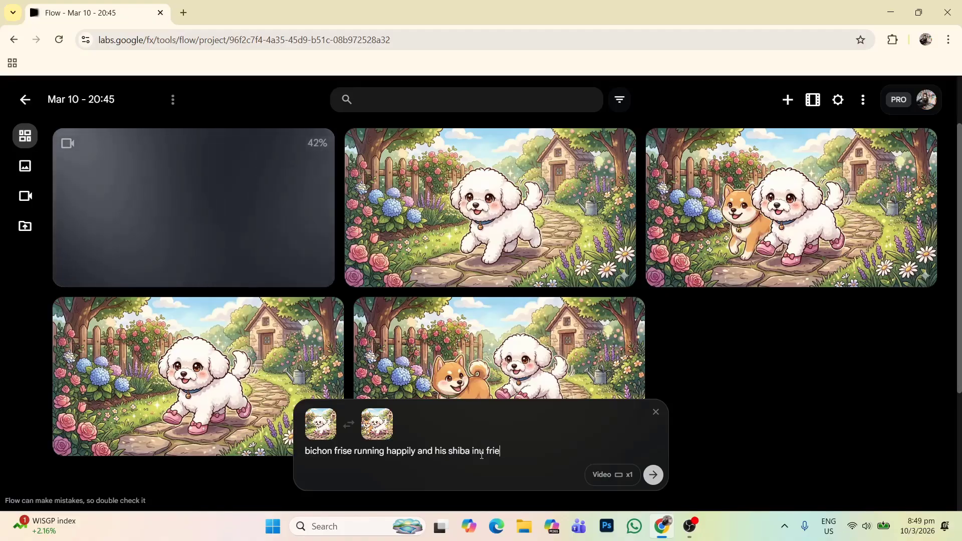
{"action": "type", "text": "nd appear"}
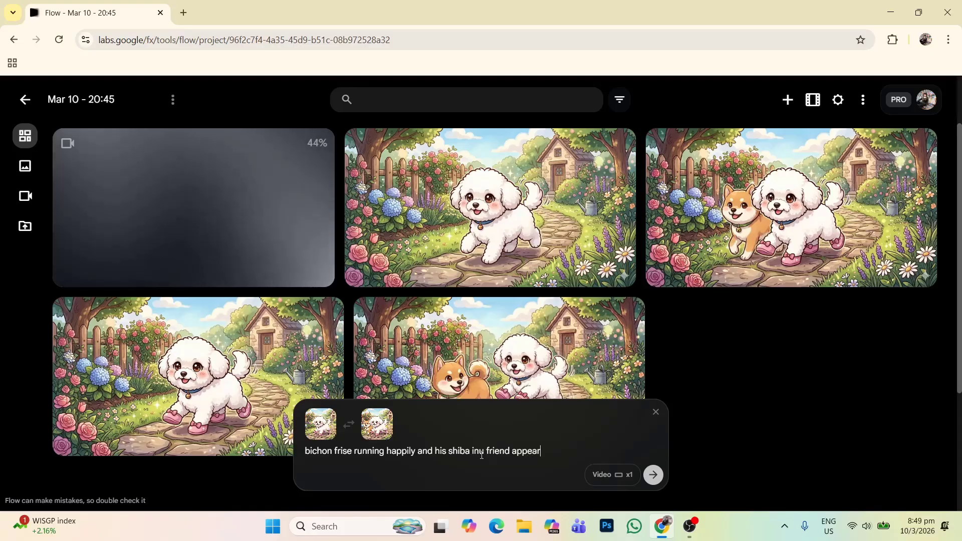
{"action": "type", "text": " and greeted him"}
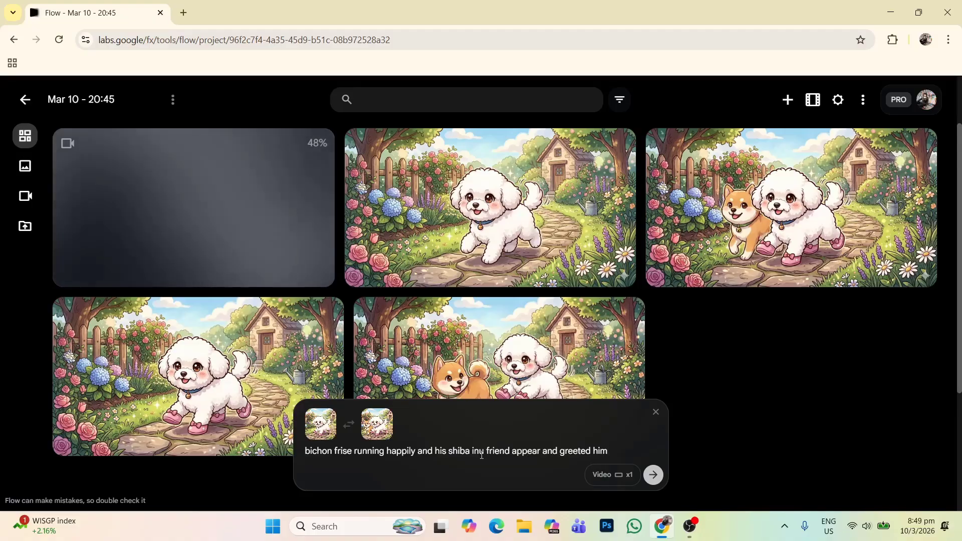
{"action": "left_click", "coordinate": [653, 475]}
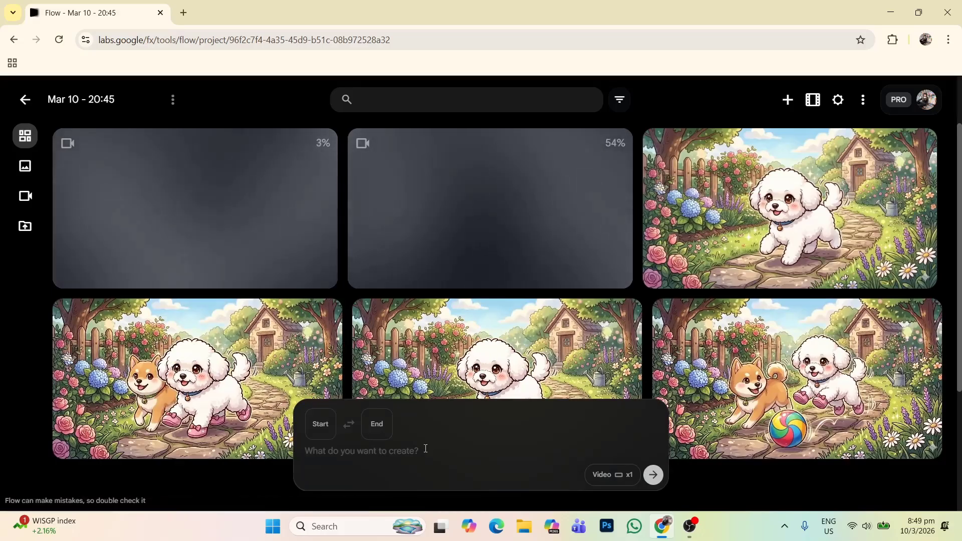
Step: Set frame 3.png as the start frame and frame 4.png as the end frame for the third video
{"action": "left_click", "coordinate": [323, 434]}
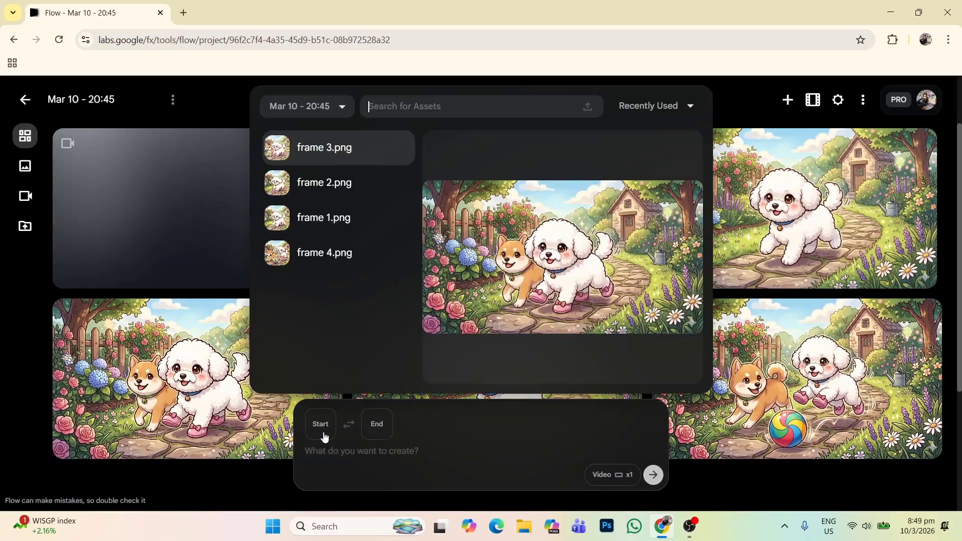
{"action": "left_click", "coordinate": [349, 154]}
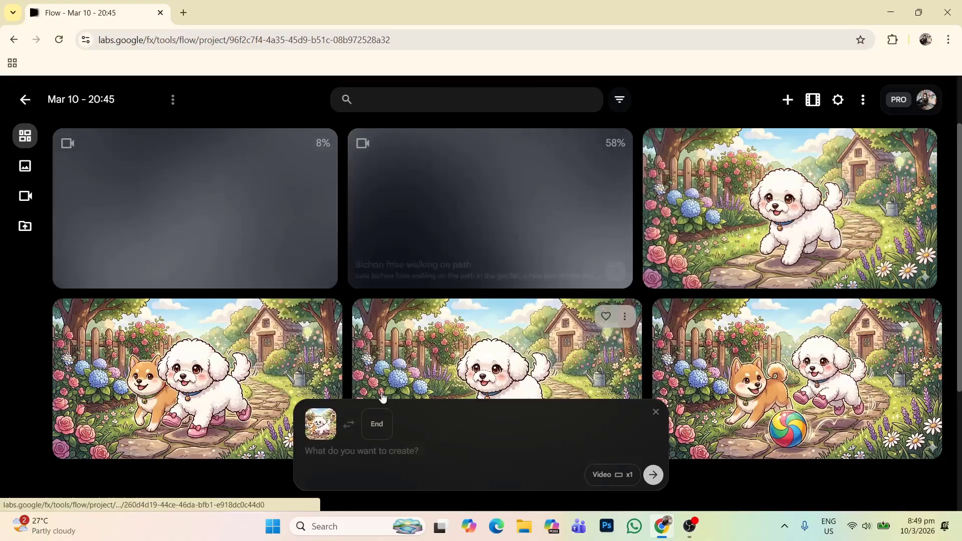
{"action": "left_click", "coordinate": [382, 430]}
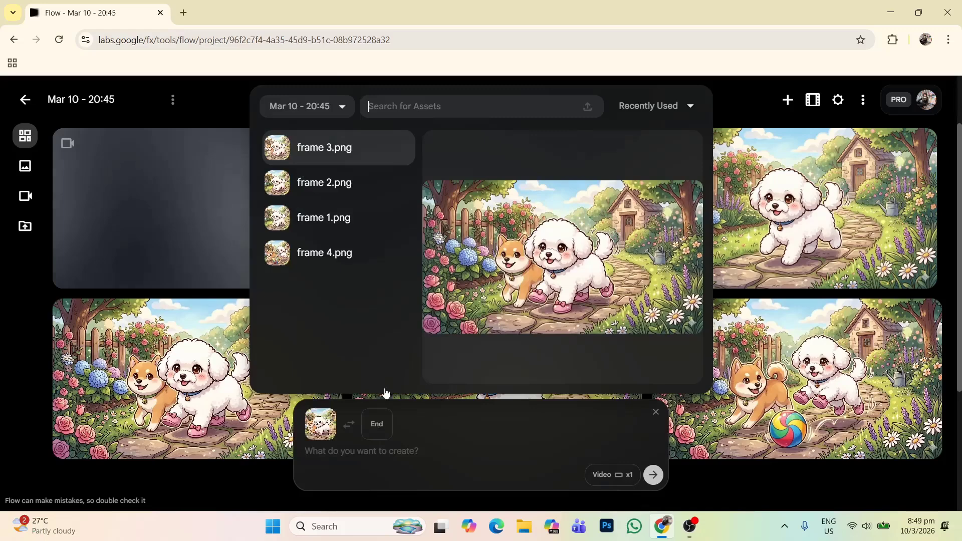
{"action": "left_click", "coordinate": [376, 254]}
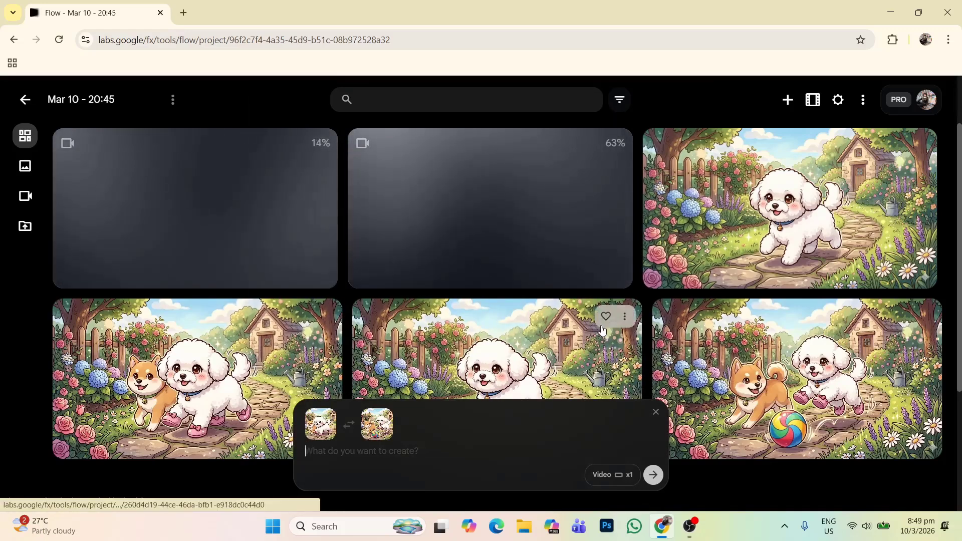
Step: Begin the third video's prompt with "shiba inu joins in,"
{"action": "type", "text": "shiba"}
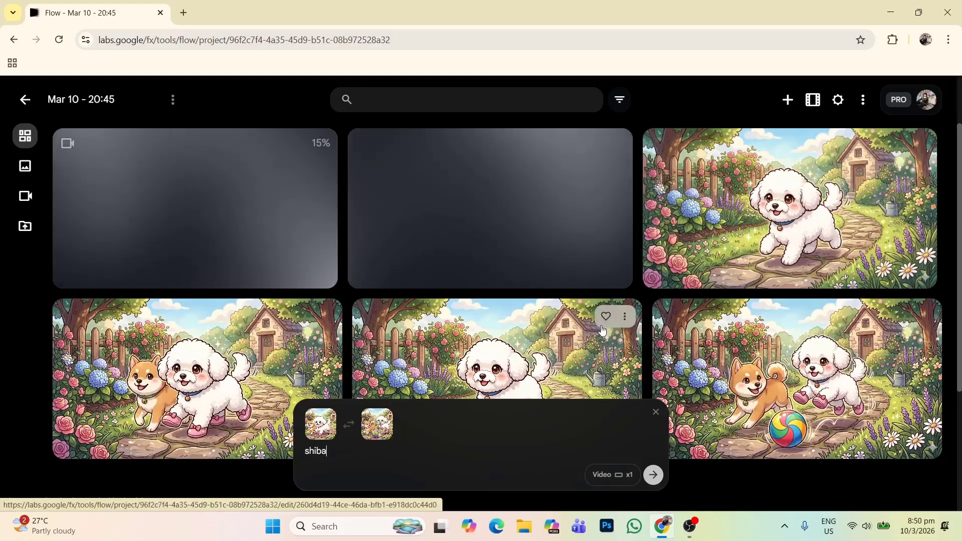
{"action": "type", "text": " inu joo"}
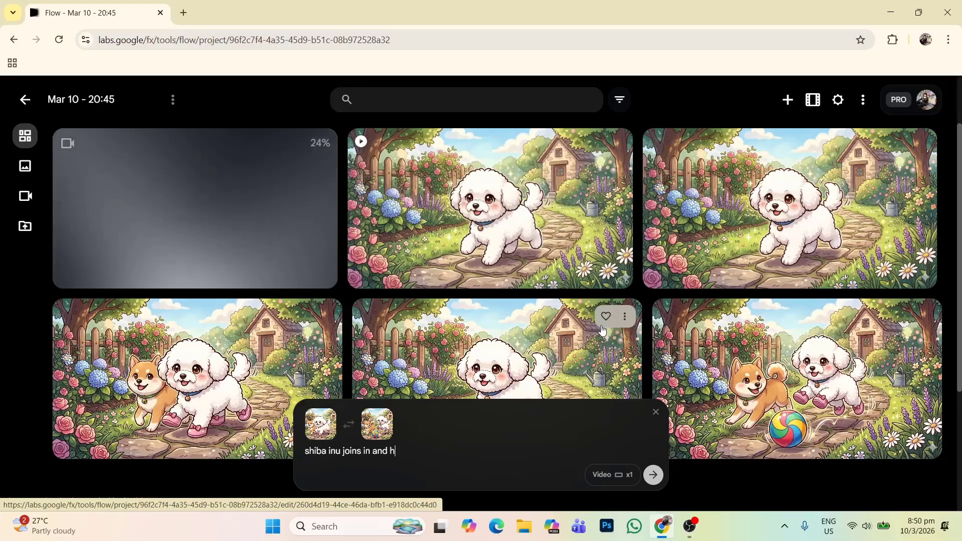
{"action": "key", "text": "BackSpace"}
{"action": "key", "text": "BackSpace"}
{"action": "key", "text": "BackSpace"}
{"action": "key", "text": "BackSpace"}
{"action": "key", "text": "BackSpace"}
{"action": "key", "text": "BackSpace"}
{"action": "type", "text": ", "}
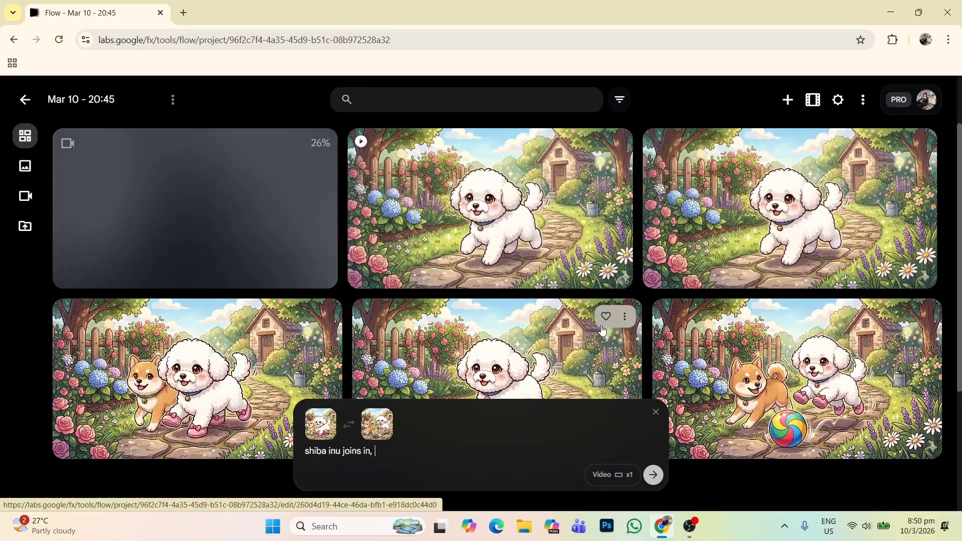
{"action": "type", "text": "the ball"}
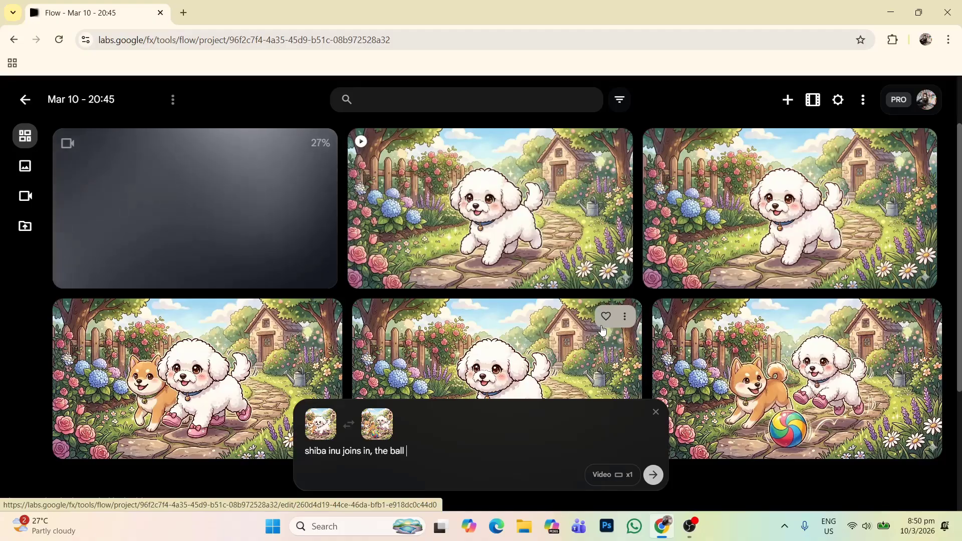
{"action": "type", "text": " rools"}
Step: Extend the prompt with "the ball rolls in, both dogs are playing" and generate the third video
{"action": "key", "text": "BackSpace"}
{"action": "key", "text": "BackSpace"}
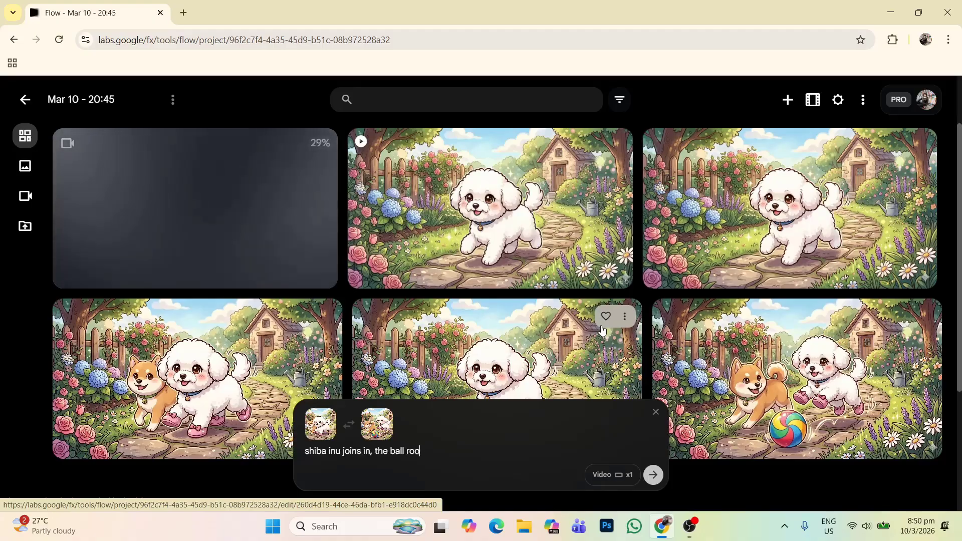
{"action": "type", "text": "ls in, both"}
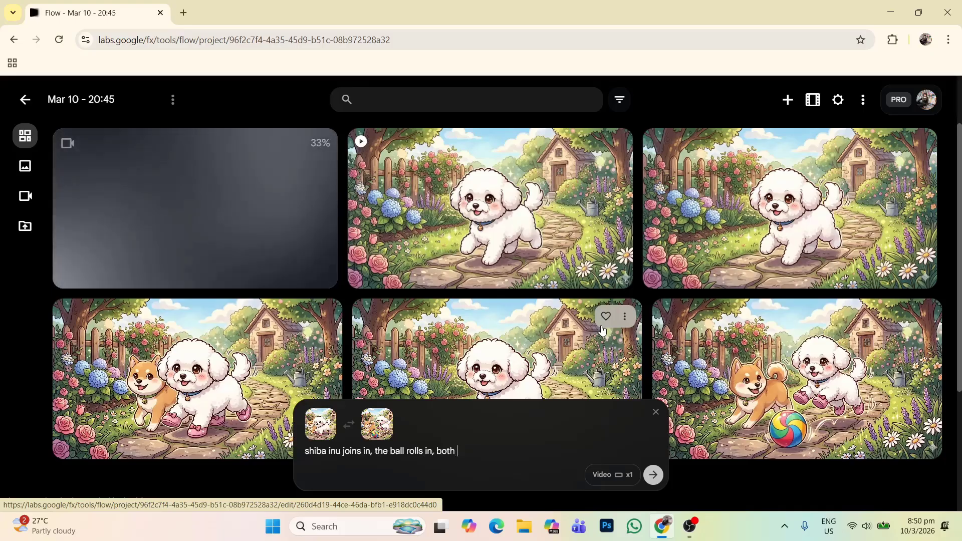
{"action": "type", "text": " dogs are "}
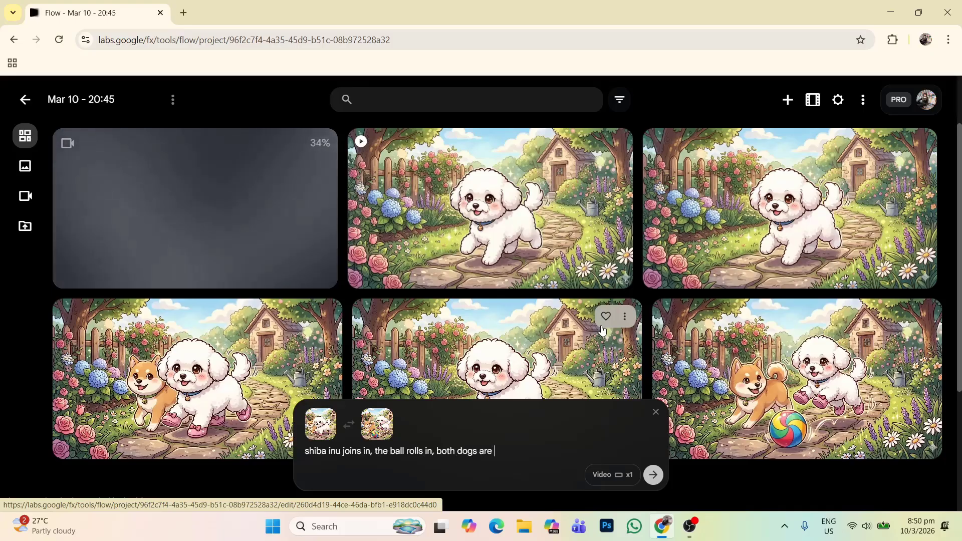
{"action": "type", "text": "playing"}
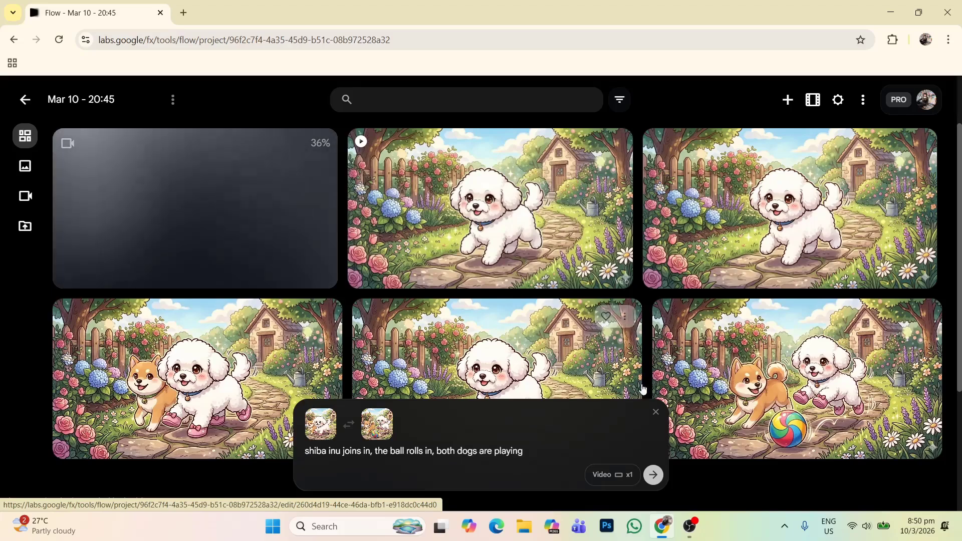
{"action": "left_click", "coordinate": [653, 475]}
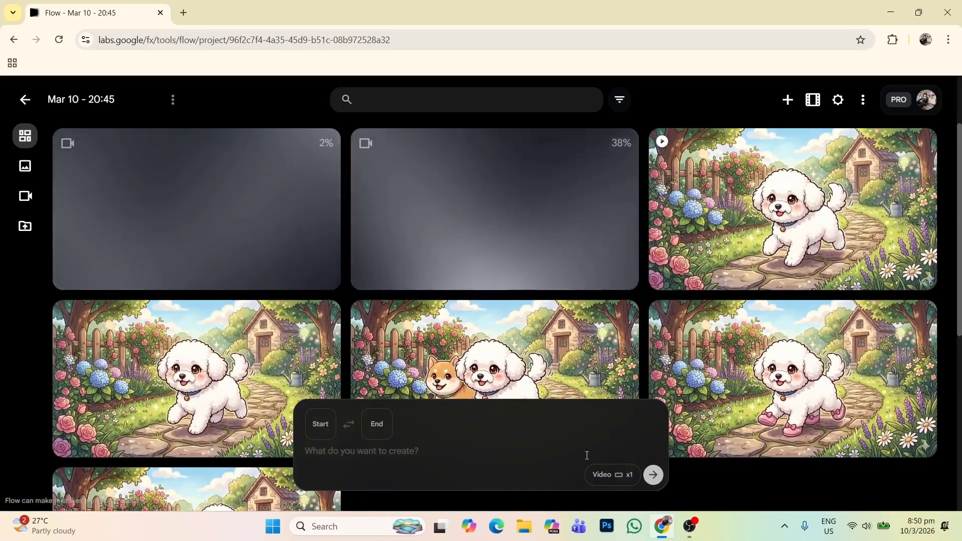
Step: Look over the source frames and preview the generated video clips in the project grid
{"action": "scroll", "coordinate": [380, 356], "scroll_direction": "down", "scroll_amount": 3}
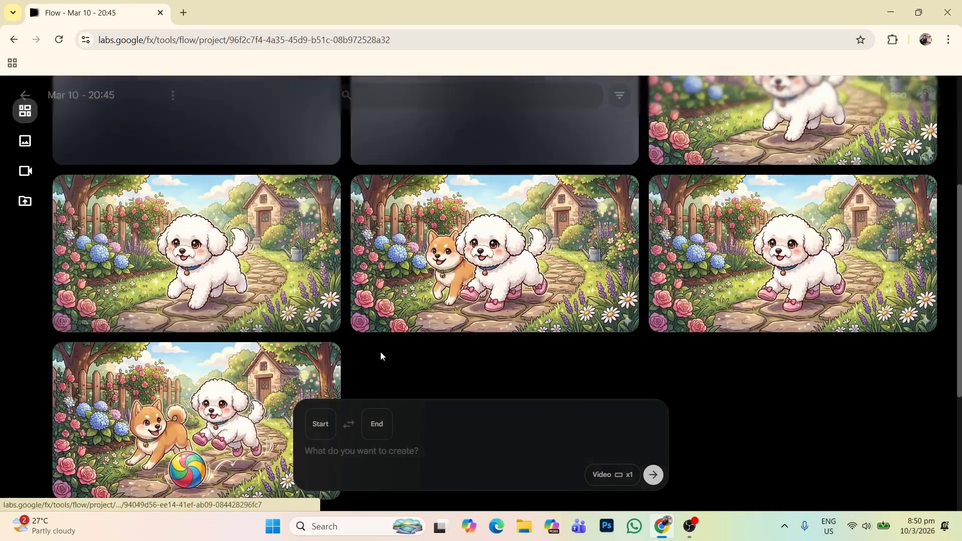
{"action": "scroll", "coordinate": [380, 356], "scroll_direction": "up", "scroll_amount": 3}
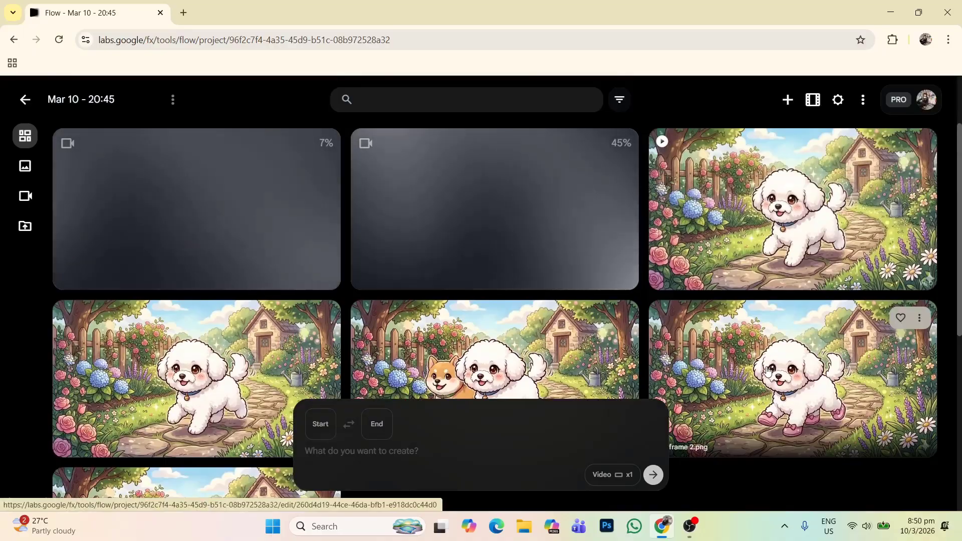
{"action": "scroll", "coordinate": [224, 372], "scroll_direction": "down", "scroll_amount": 4}
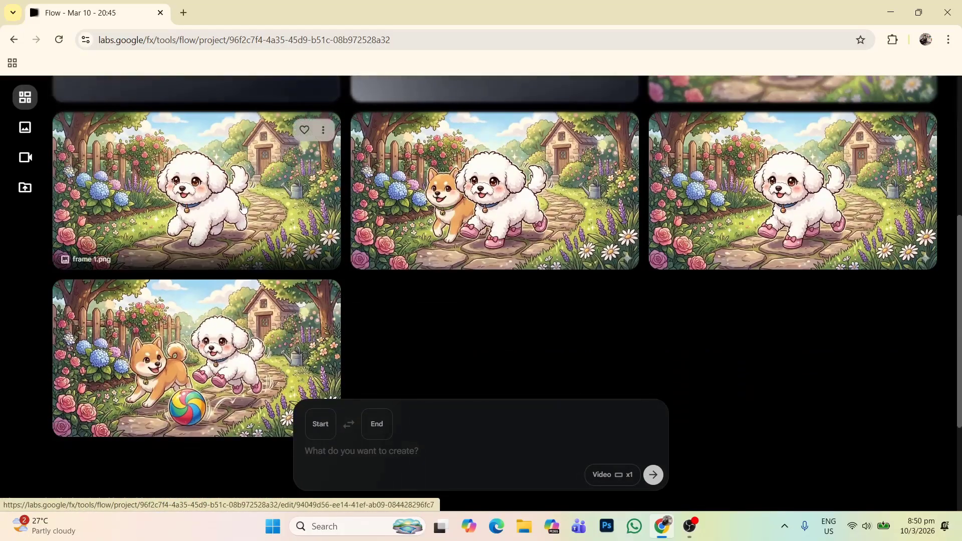
{"action": "scroll", "coordinate": [810, 238], "scroll_direction": "up", "scroll_amount": 4}
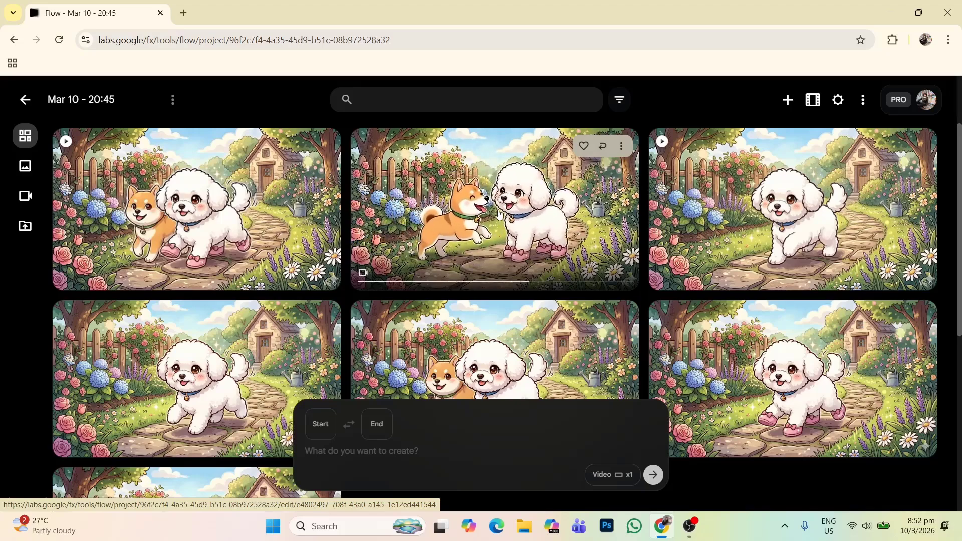
{"action": "mouse_move", "coordinate": [167, 196]}
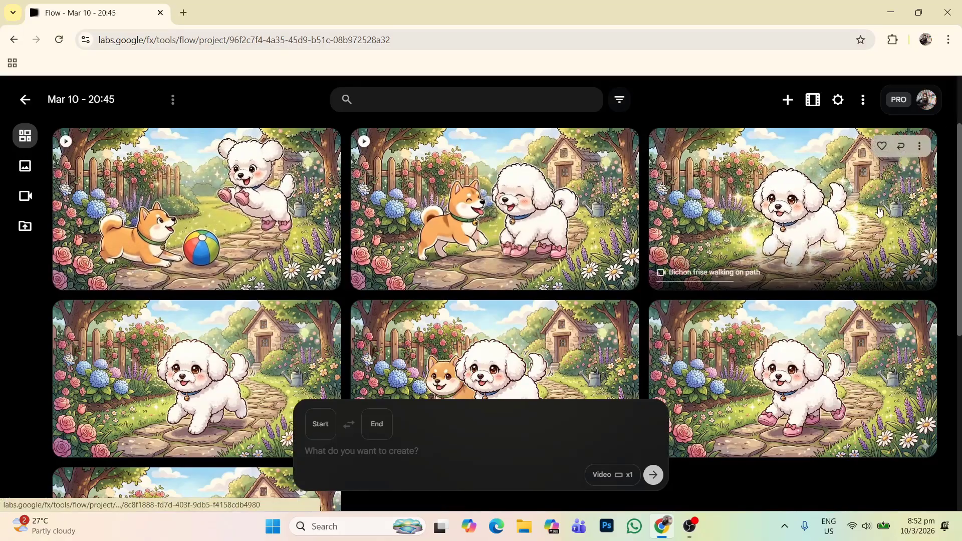
Step: Add the three generated clips to the scene in story order: the path walk, the shiba inu greeting and the ball play
{"action": "left_click", "coordinate": [924, 151]}
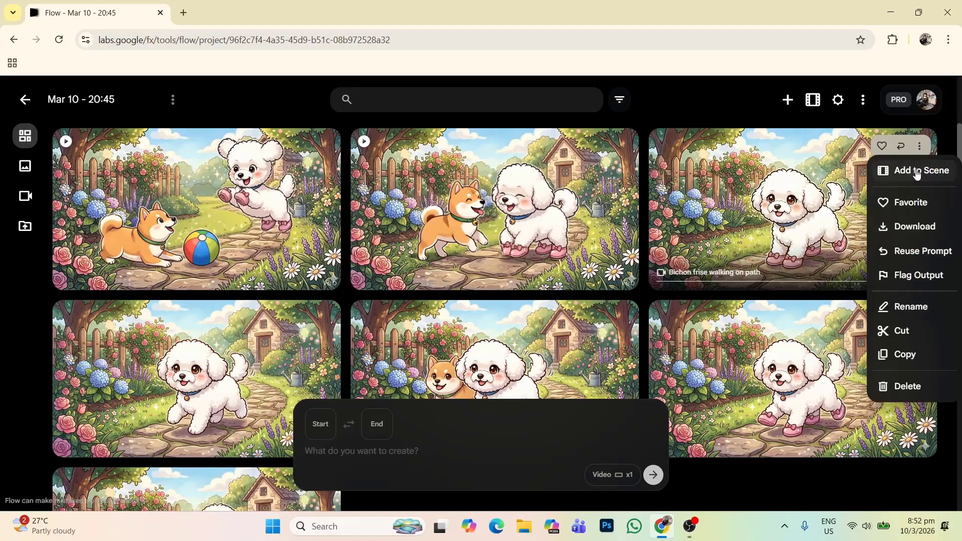
{"action": "left_click", "coordinate": [922, 149]}
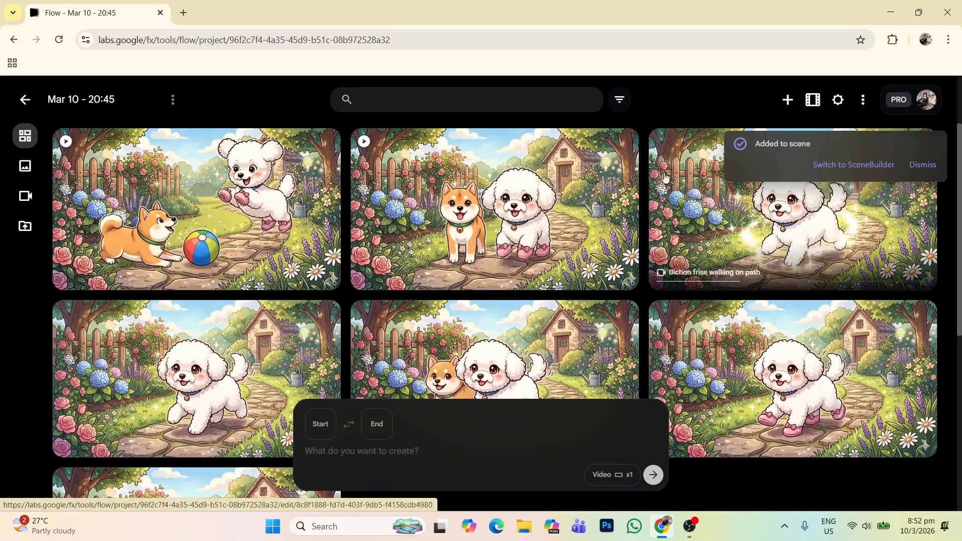
{"action": "left_click", "coordinate": [622, 146]}
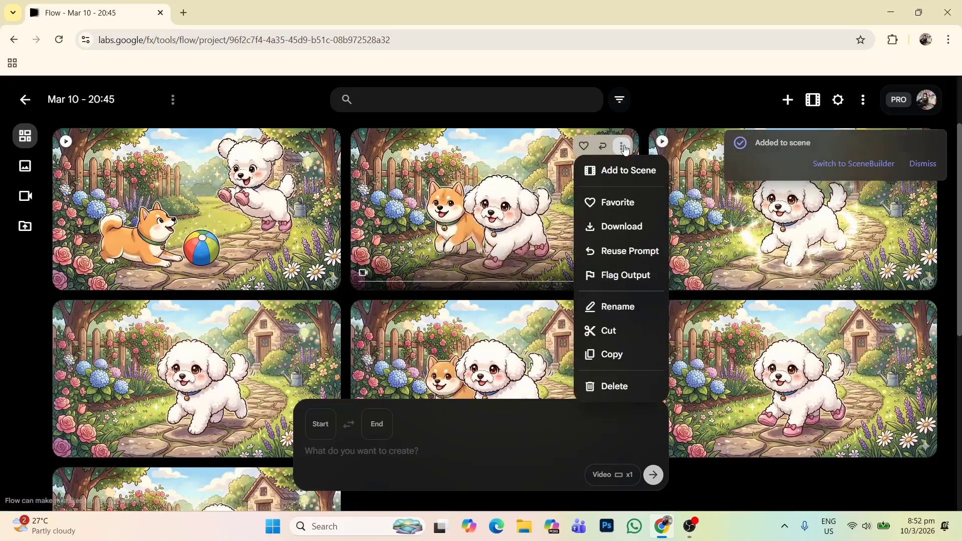
{"action": "left_click", "coordinate": [627, 172]}
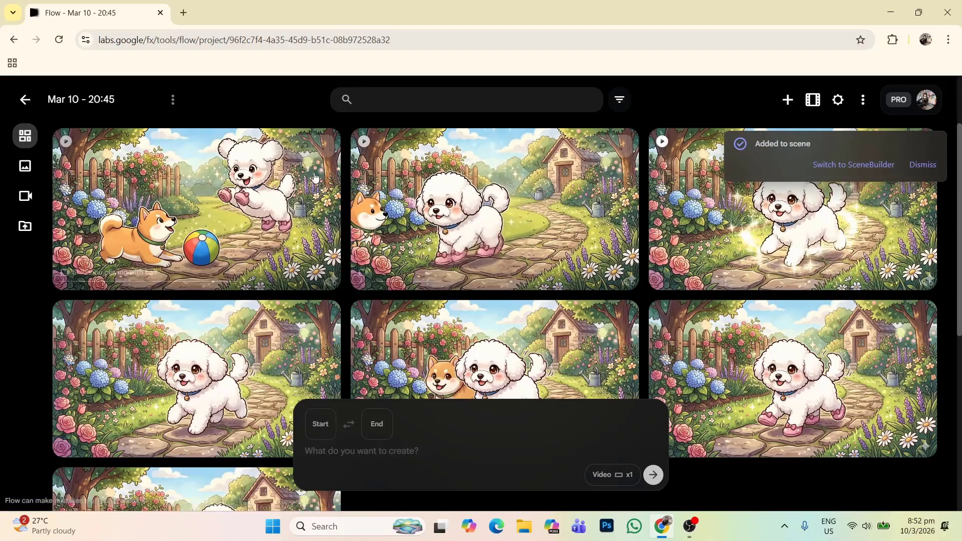
{"action": "left_click", "coordinate": [323, 146]}
{"action": "left_click", "coordinate": [324, 172]}
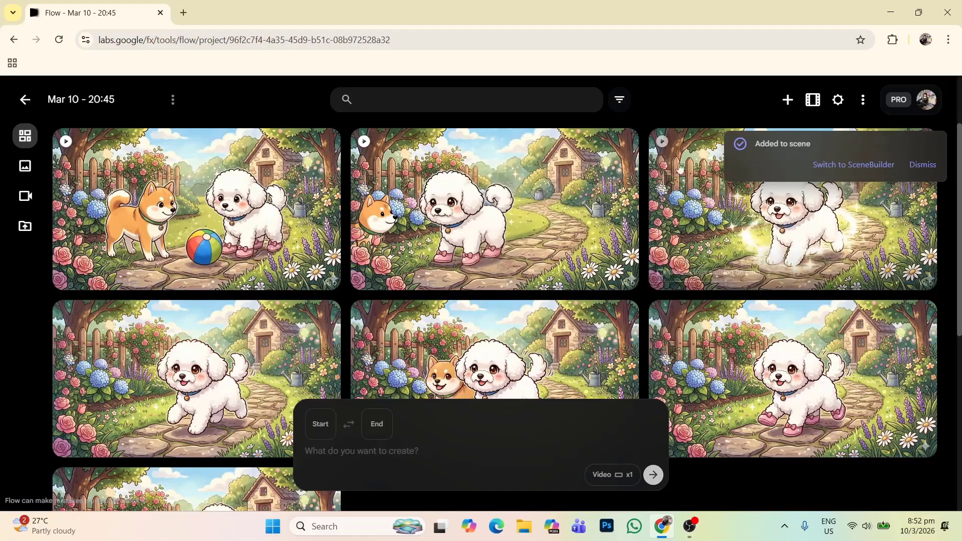
{"action": "left_click", "coordinate": [913, 169]}
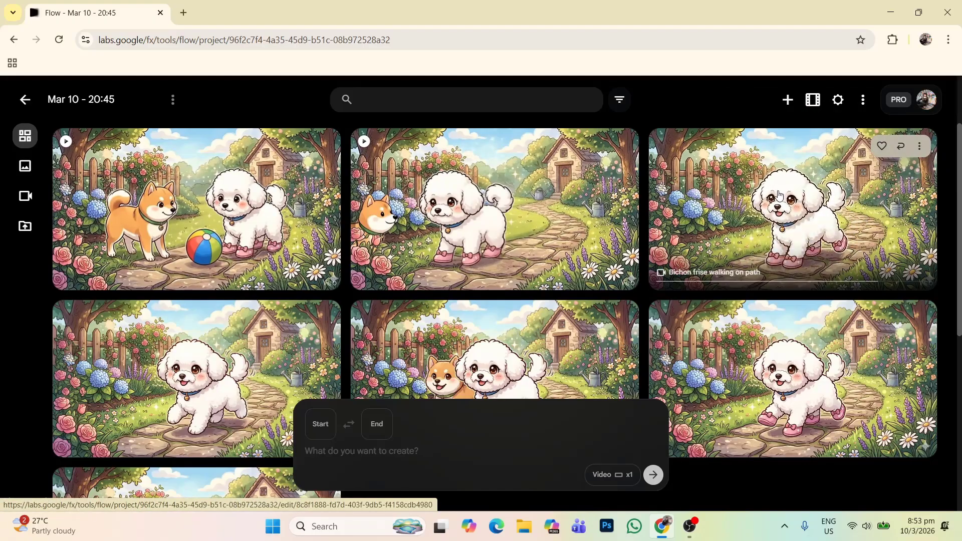
Step: Open the scene and inspect its second and third clips on the timeline
{"action": "left_click", "coordinate": [814, 102]}
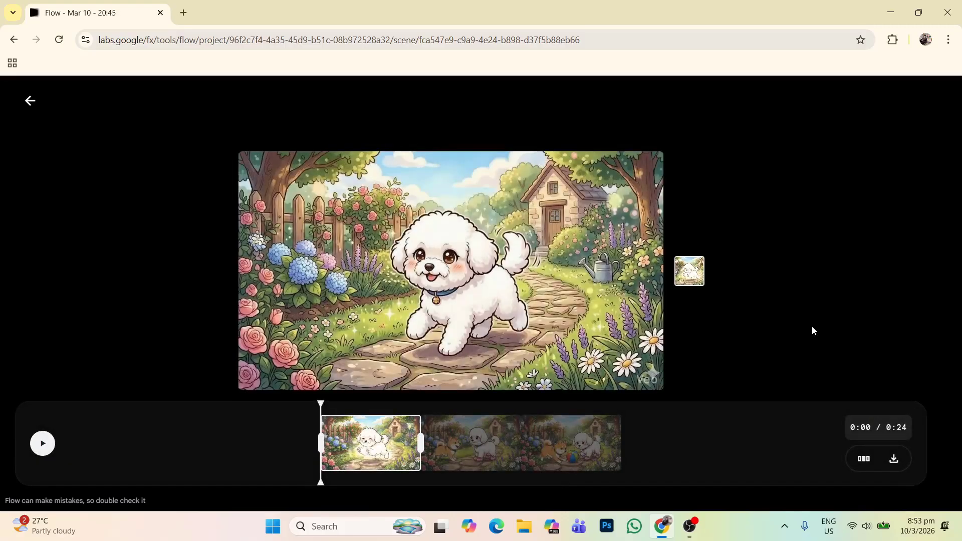
{"action": "left_click", "coordinate": [479, 446]}
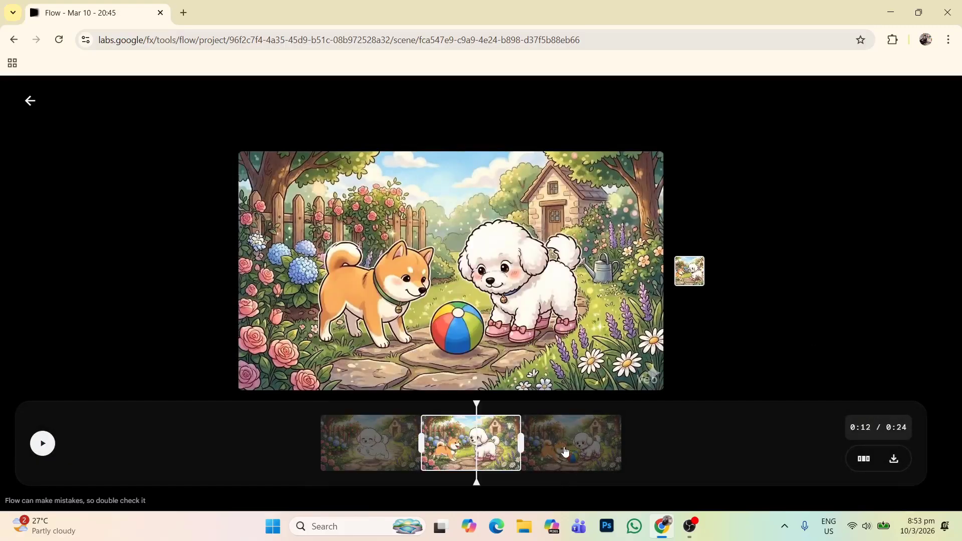
{"action": "left_click", "coordinate": [564, 446]}
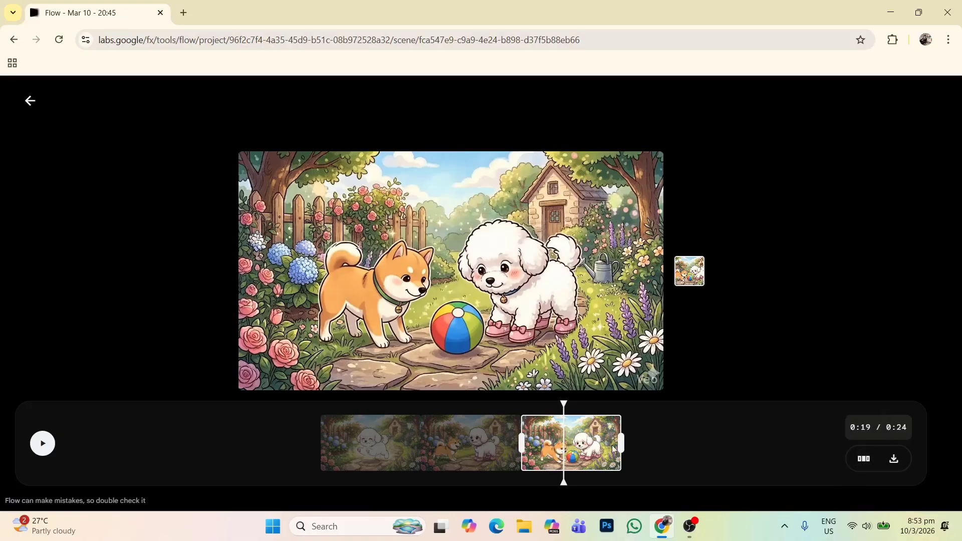
Step: Try placing the ball play clip ahead of the shiba inu greeting clip, and restore the original clip order
{"action": "left_click", "coordinate": [862, 463]}
{"action": "left_click", "coordinate": [890, 450]}
{"action": "left_click", "coordinate": [863, 460]}
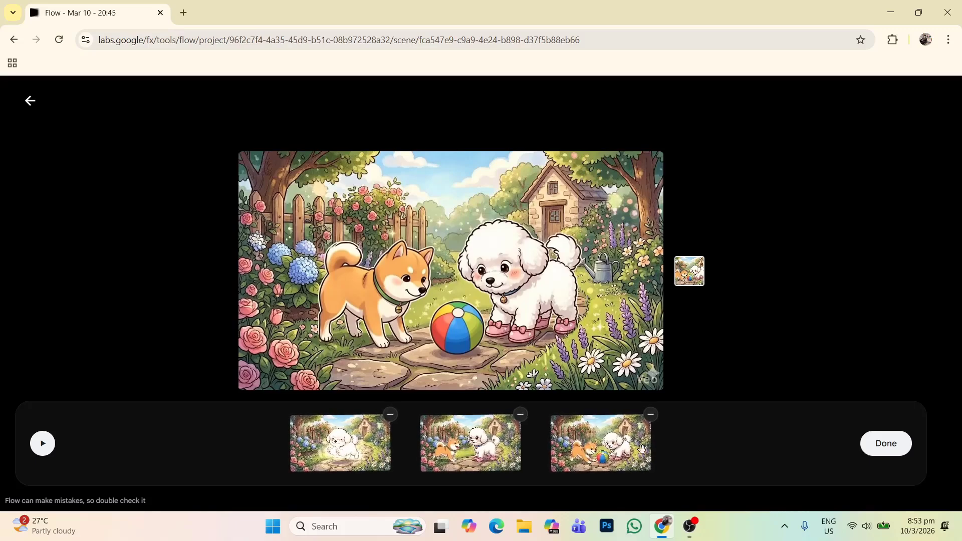
{"action": "left_click_drag", "start_coordinate": [467, 451], "coordinate": [475, 450]}
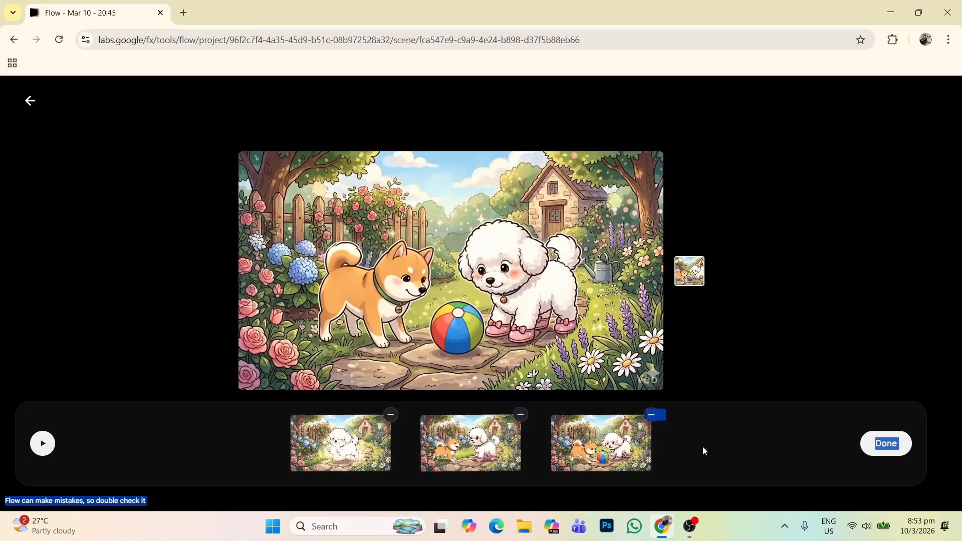
{"action": "left_click_drag", "start_coordinate": [591, 444], "coordinate": [411, 445]}
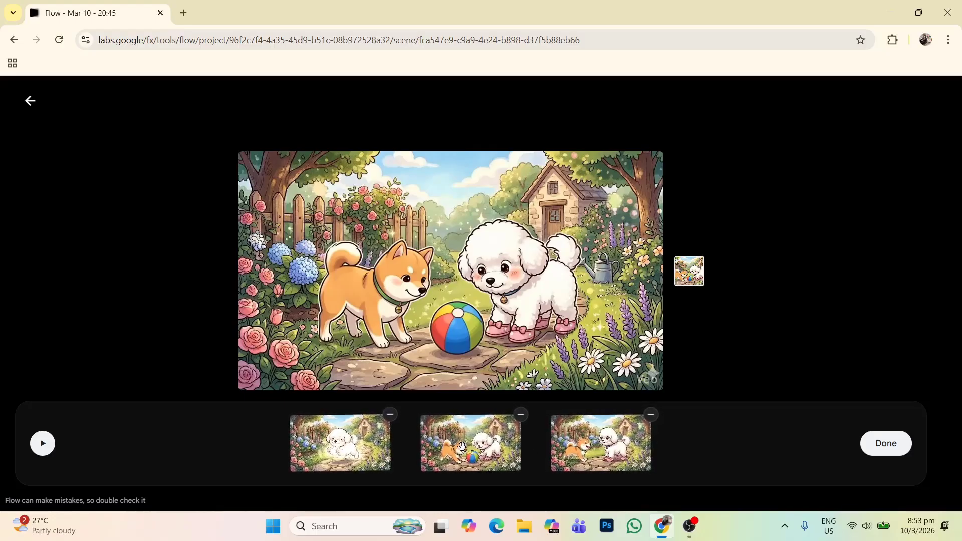
{"action": "left_click_drag", "start_coordinate": [650, 443], "coordinate": [687, 453]}
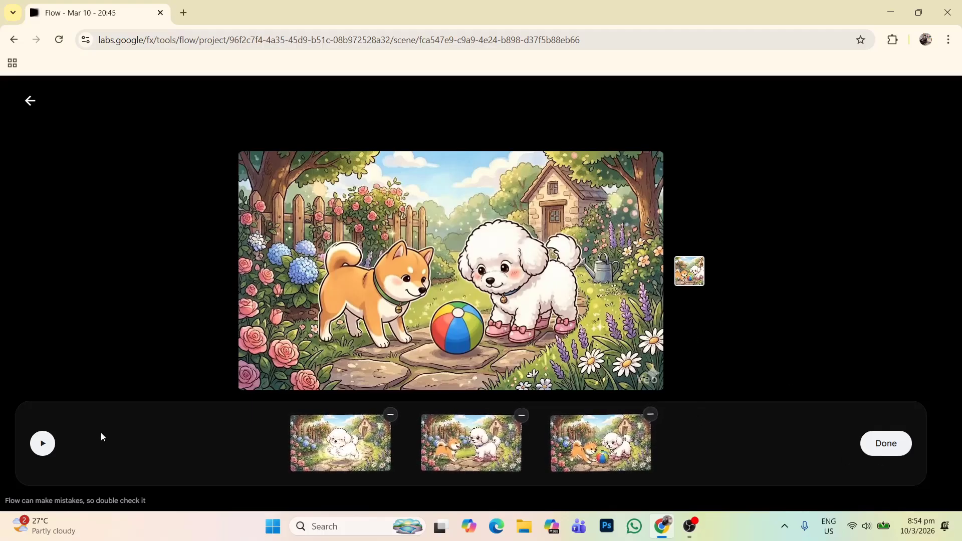
Step: Finish arranging the clips and preview the combined scene from its beginning
{"action": "left_click", "coordinate": [43, 445]}
{"action": "left_click", "coordinate": [43, 444]}
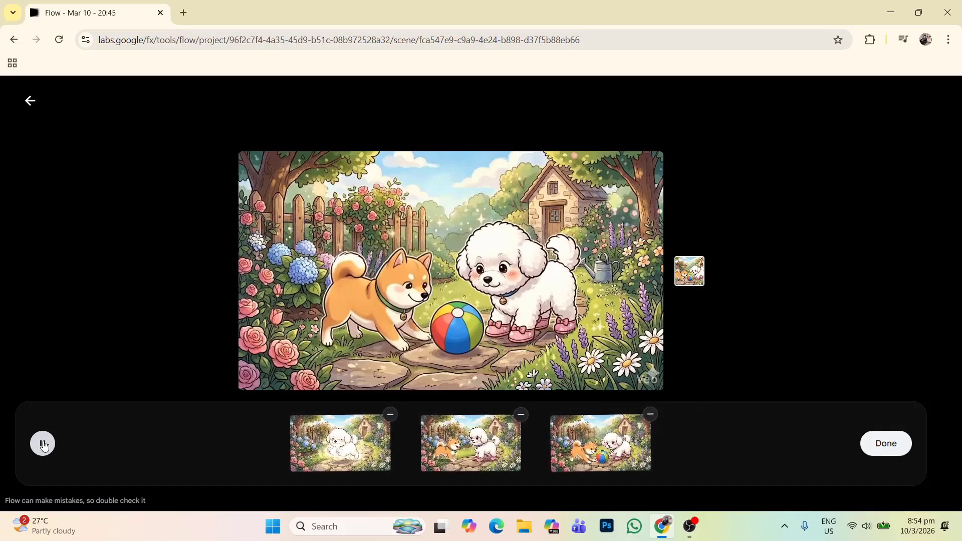
{"action": "left_click", "coordinate": [872, 453]}
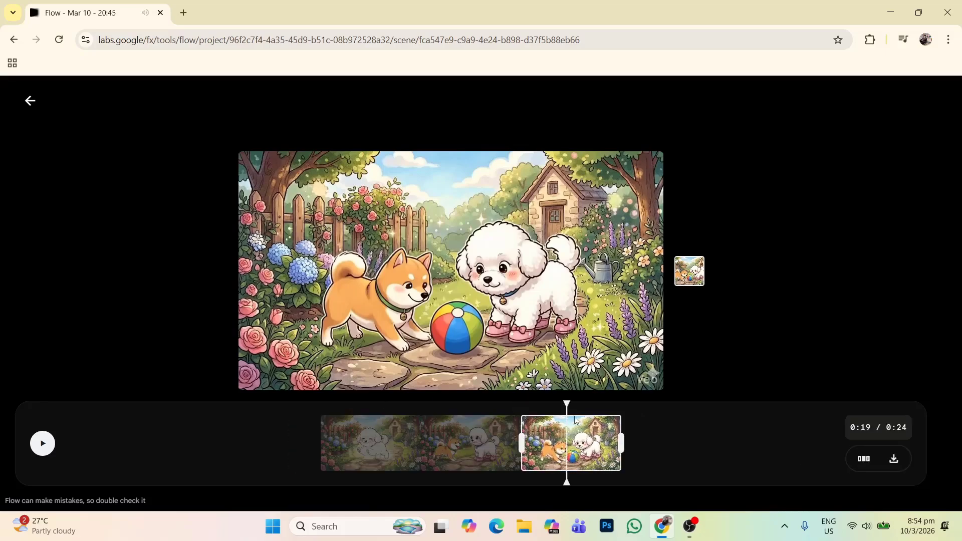
{"action": "left_click_drag", "start_coordinate": [568, 406], "coordinate": [247, 415]}
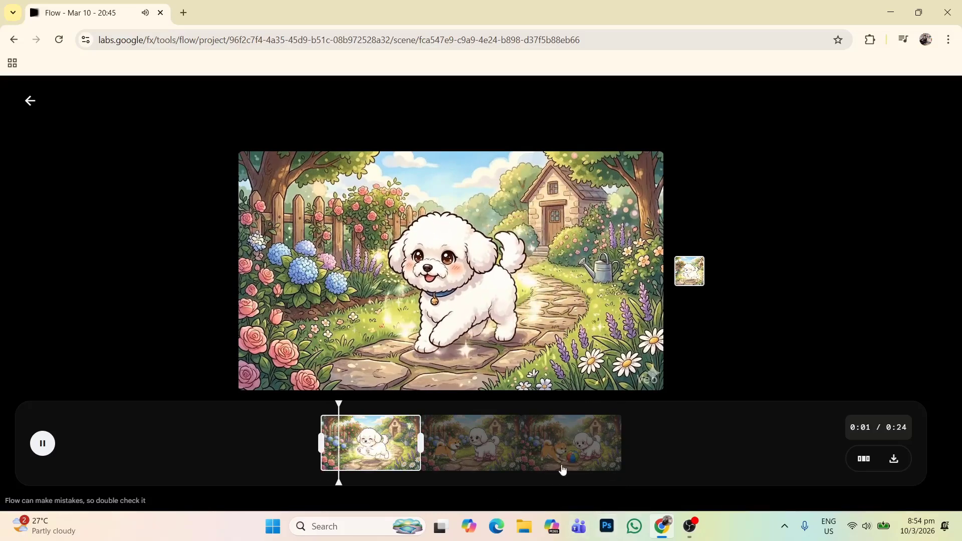
{"action": "left_click", "coordinate": [40, 445]}
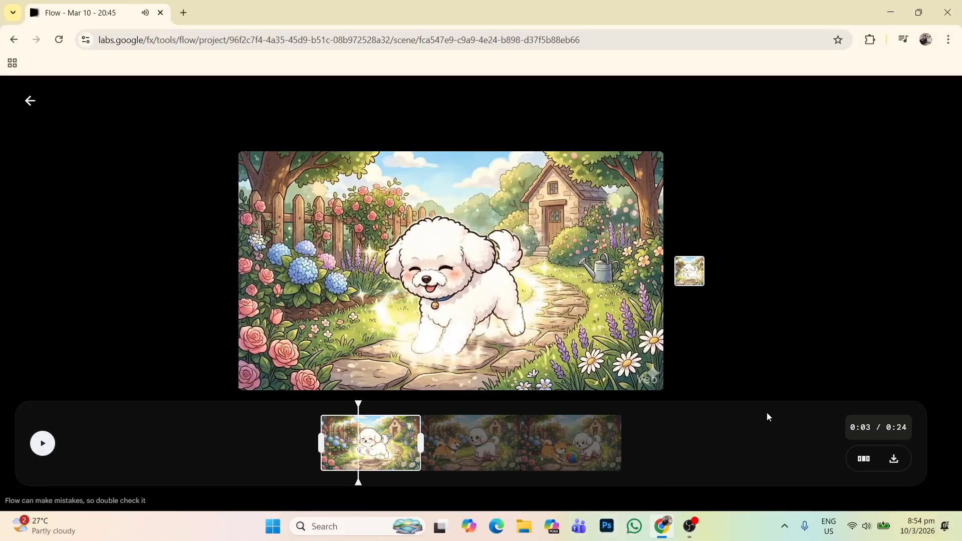
Step: Export and download the combined scene as a video, and show the file in the Downloads folder
{"action": "left_click", "coordinate": [894, 460]}
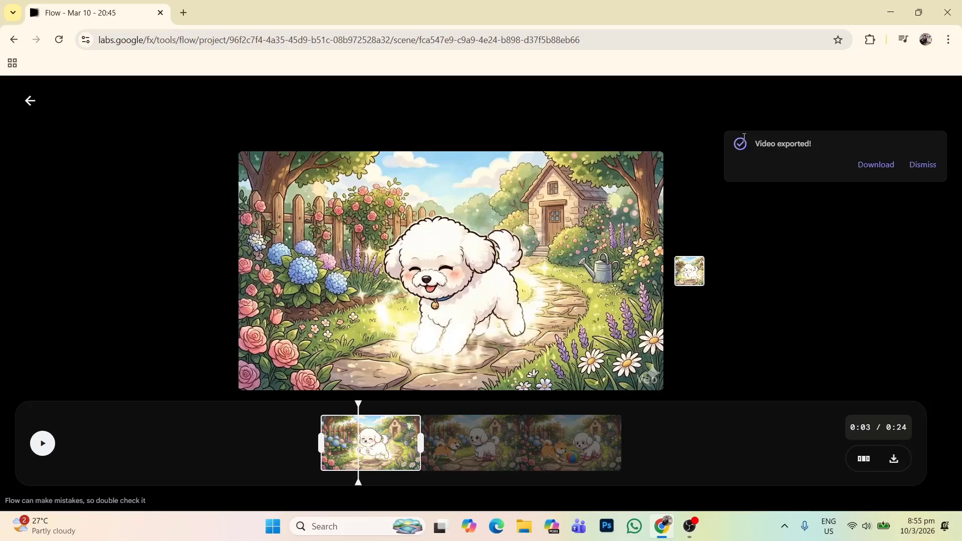
{"action": "left_click", "coordinate": [874, 165]}
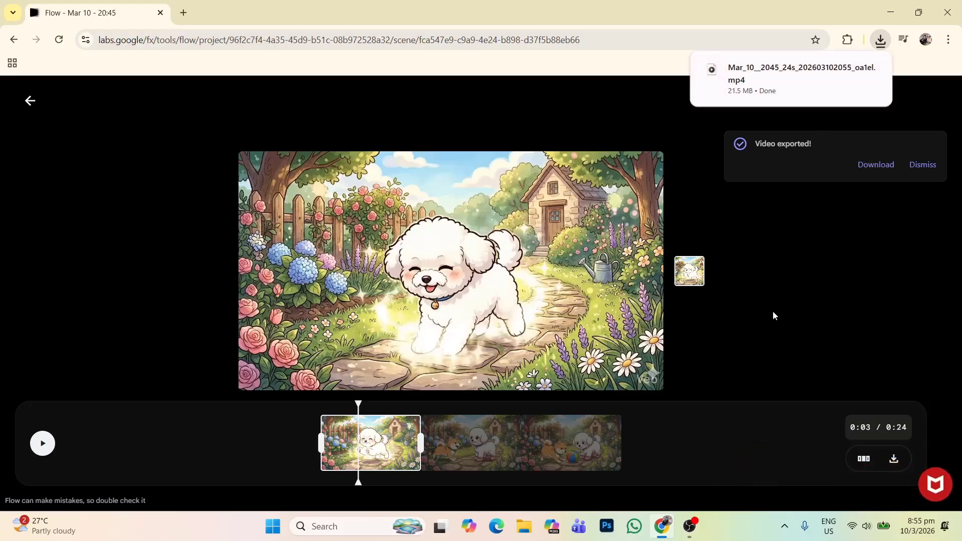
{"action": "left_click", "coordinate": [846, 71]}
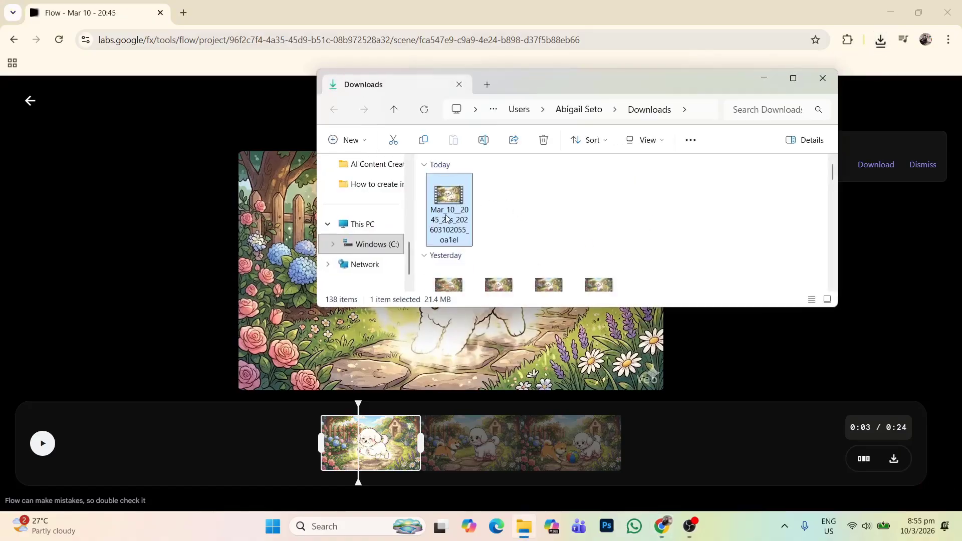
Step: Open the downloaded scene video in Media Player and preview the part where the shiba inu joins the white dog
{"action": "double_click", "coordinate": [448, 219]}
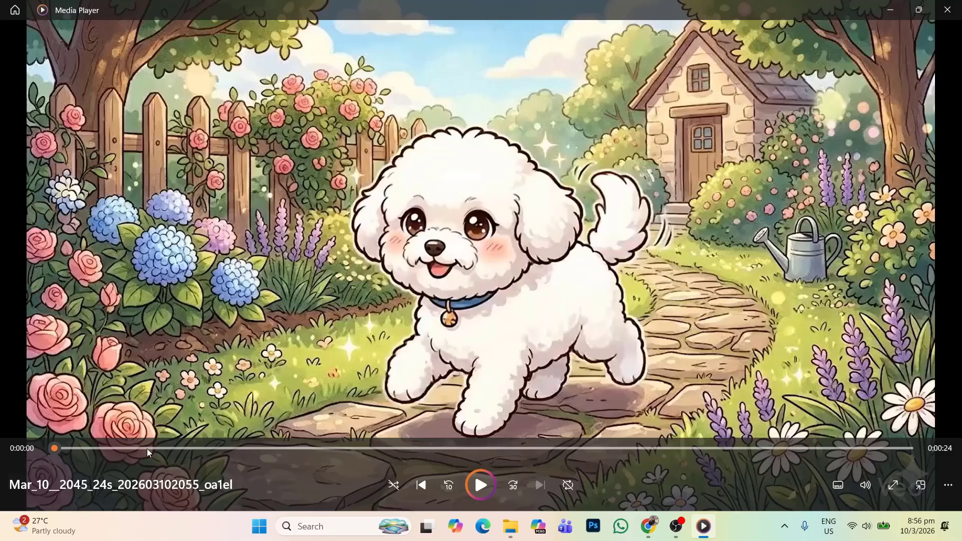
{"action": "left_click", "coordinate": [166, 448]}
{"action": "left_click_drag", "start_coordinate": [166, 448], "coordinate": [412, 449]}
{"action": "left_click", "coordinate": [481, 490]}
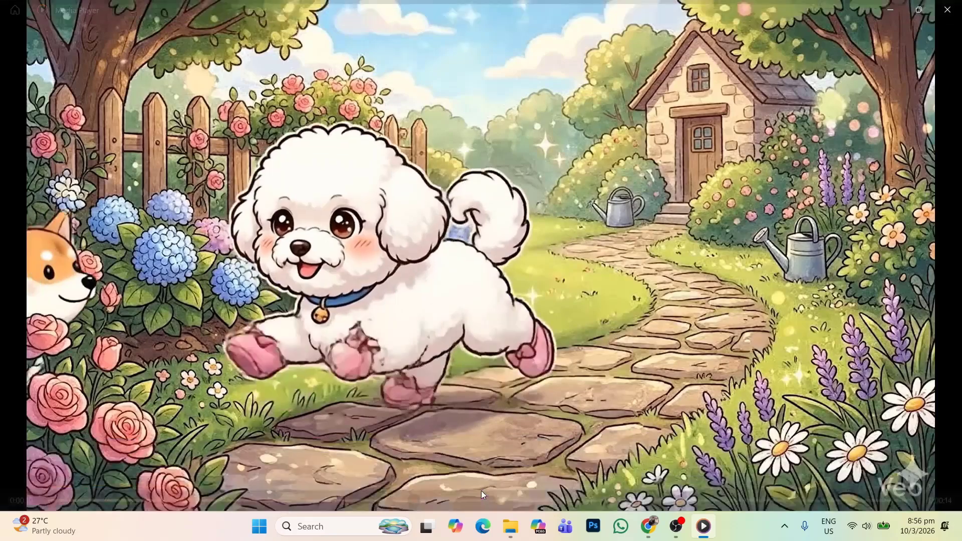
{"action": "left_click", "coordinate": [491, 475]}
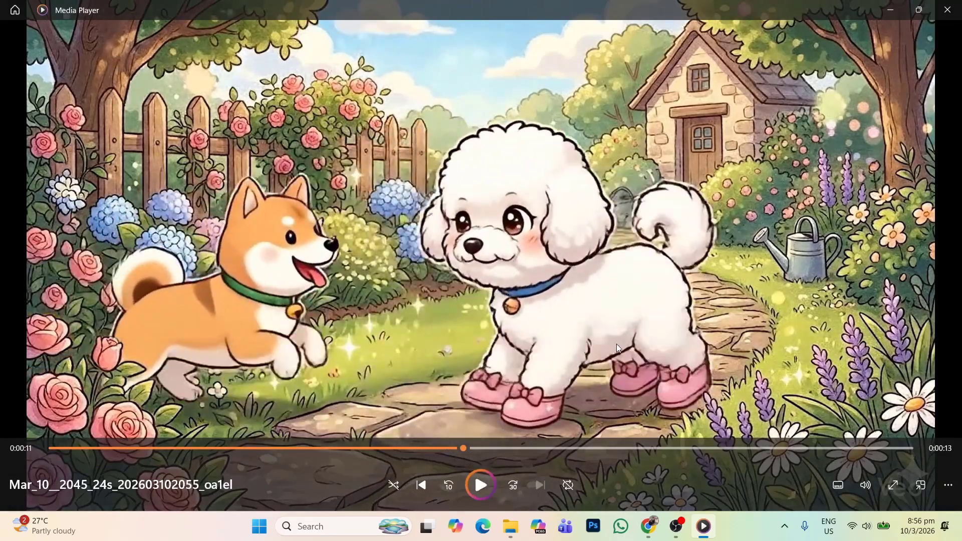